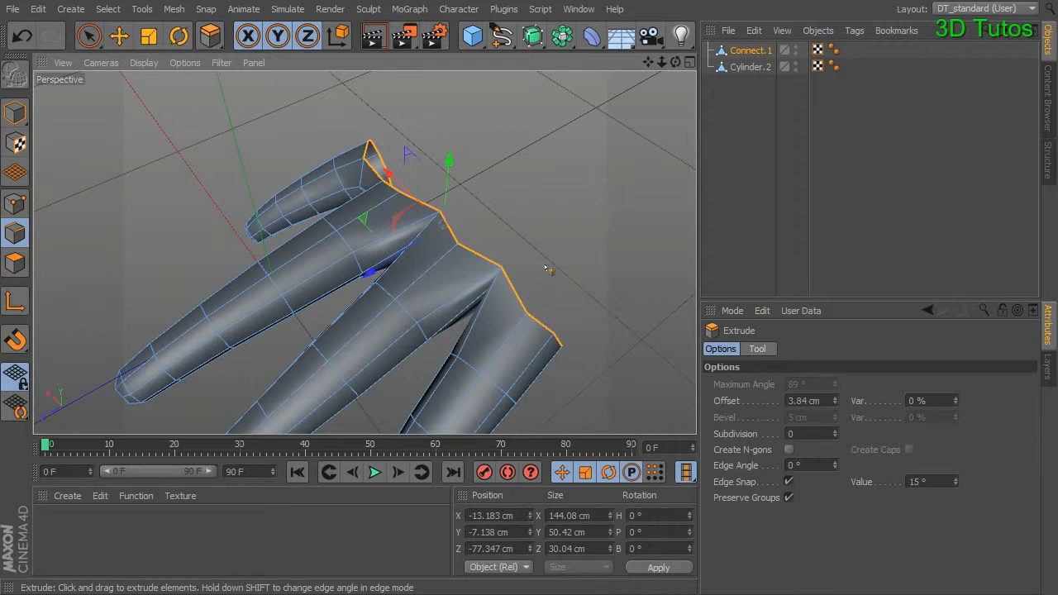
# Extrude the selected open border edges at the base of the fingers outward, and switch to editing points
pyautogui.moveTo(530, 223); pyautogui.dragTo(404, 246)
pyautogui.keyDown('alt'); pyautogui.moveTo(496, 331); pyautogui.dragTo(180, 215); pyautogui.keyUp('alt')
pyautogui.click(15, 203)
pyautogui.click(89, 36)
pyautogui.keyDown('alt'); pyautogui.moveTo(323, 236); pyautogui.dragTo(321, 294); pyautogui.keyUp('alt')
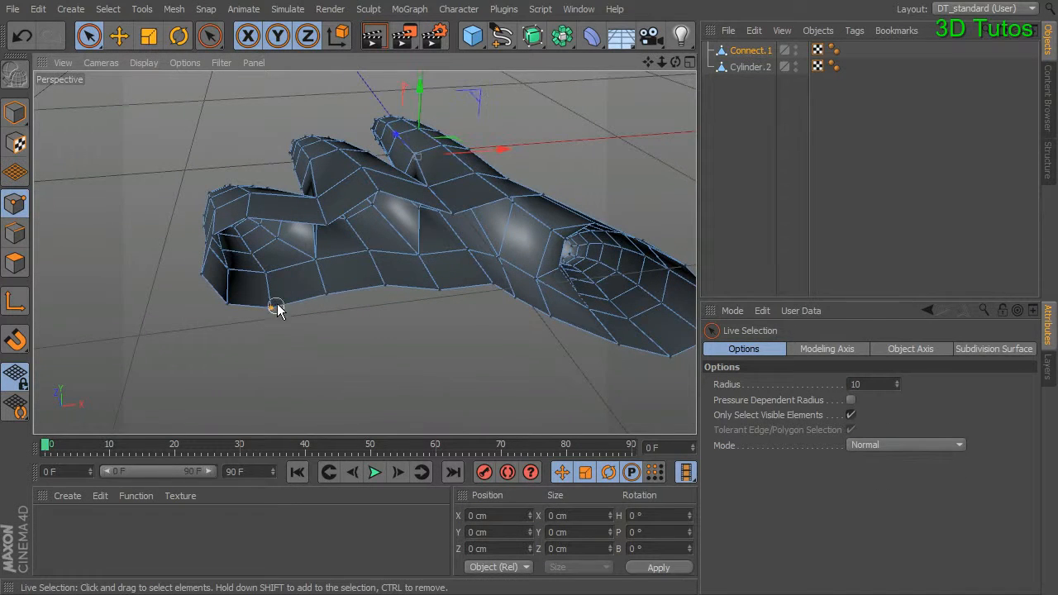
# Lower the palm-side border points of the opening to round out the underside of the hand
pyautogui.moveTo(408, 284); pyautogui.dragTo(400, 278)
pyautogui.moveTo(328, 221); pyautogui.dragTo(329, 244)
pyautogui.moveTo(483, 273)
pyautogui.keyDown('alt'); pyautogui.mouseDown()
pyautogui.moveTo(484, 302)
pyautogui.moveTo(478, 286)
pyautogui.mouseUp(); pyautogui.keyUp('alt')
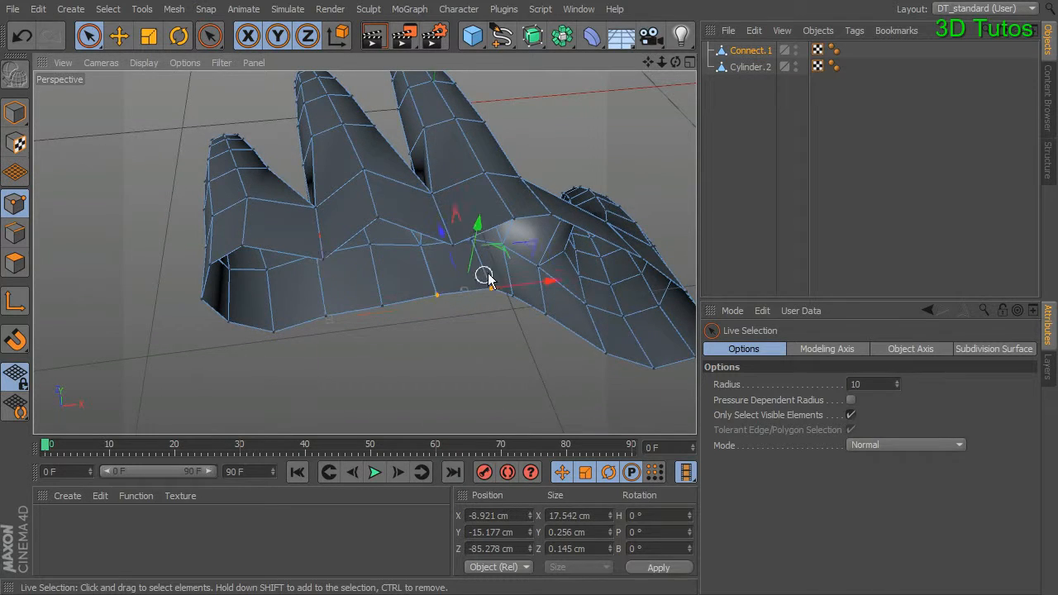
pyautogui.moveTo(477, 224); pyautogui.dragTo(469, 241)
# Even out the zigzag upper border of the opening by repositioning its points between the thumb and the pinky
pyautogui.keyDown('alt'); pyautogui.moveTo(513, 262); pyautogui.dragTo(411, 354); pyautogui.keyUp('alt')
pyautogui.keyDown('alt'); pyautogui.moveTo(413, 300); pyautogui.dragTo(433, 274); pyautogui.keyUp('alt')
pyautogui.moveTo(401, 221); pyautogui.dragTo(433, 283)
pyautogui.click(428, 250)
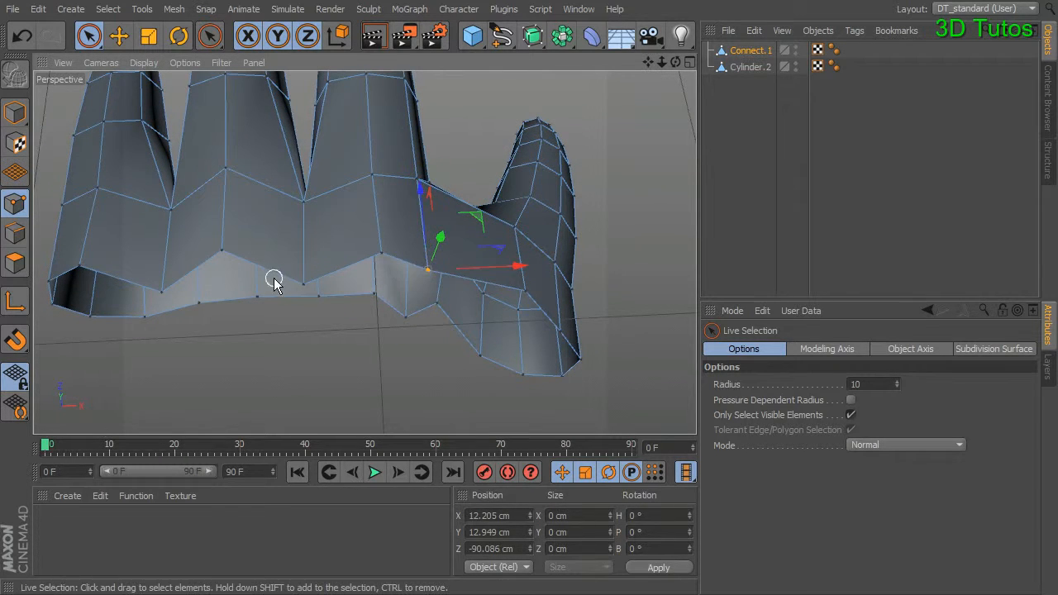
pyautogui.click(303, 287)
pyautogui.keyDown('alt'); pyautogui.moveTo(215, 228); pyautogui.dragTo(226, 276); pyautogui.keyUp('alt')
pyautogui.moveTo(237, 201); pyautogui.dragTo(343, 238)
# Move the two outer border points on the pinky side back and inward to about X -77.4 cm, Z -95.2 cm
pyautogui.keyDown('alt'); pyautogui.moveTo(328, 338); pyautogui.dragTo(280, 143); pyautogui.keyUp('alt')
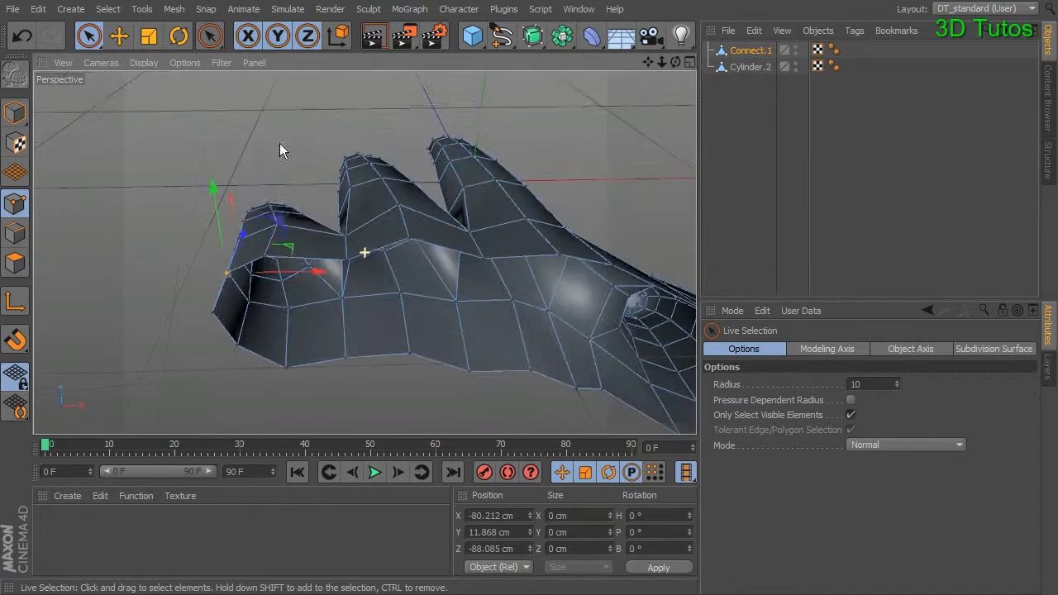
pyautogui.keyDown('alt'); pyautogui.moveTo(306, 295); pyautogui.dragTo(273, 385); pyautogui.keyUp('alt')
pyautogui.keyDown('shift'); pyautogui.click(250, 378); pyautogui.keyUp('shift')
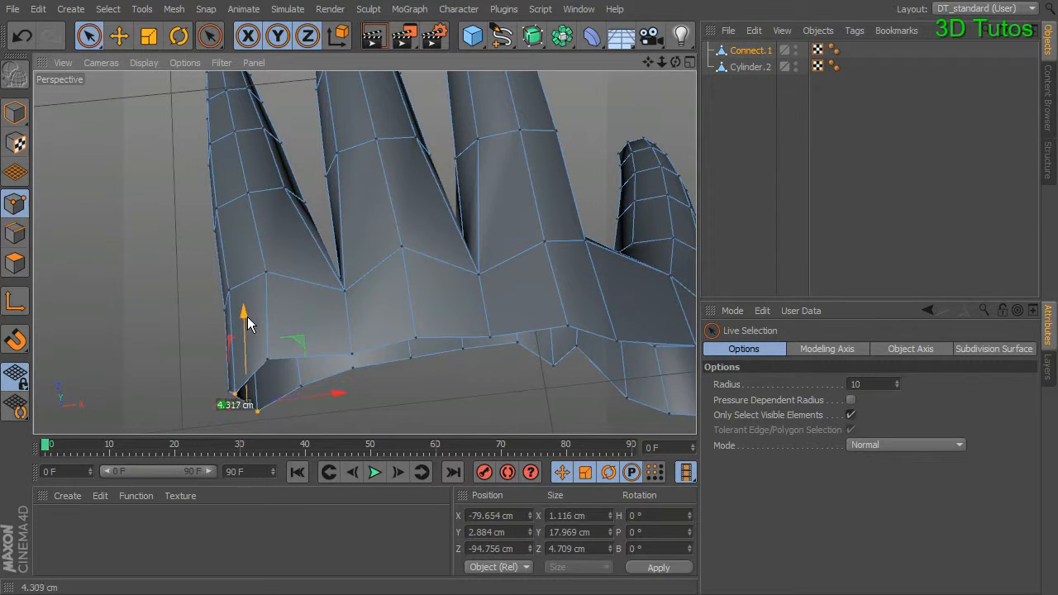
pyautogui.moveTo(338, 396); pyautogui.dragTo(438, 354)
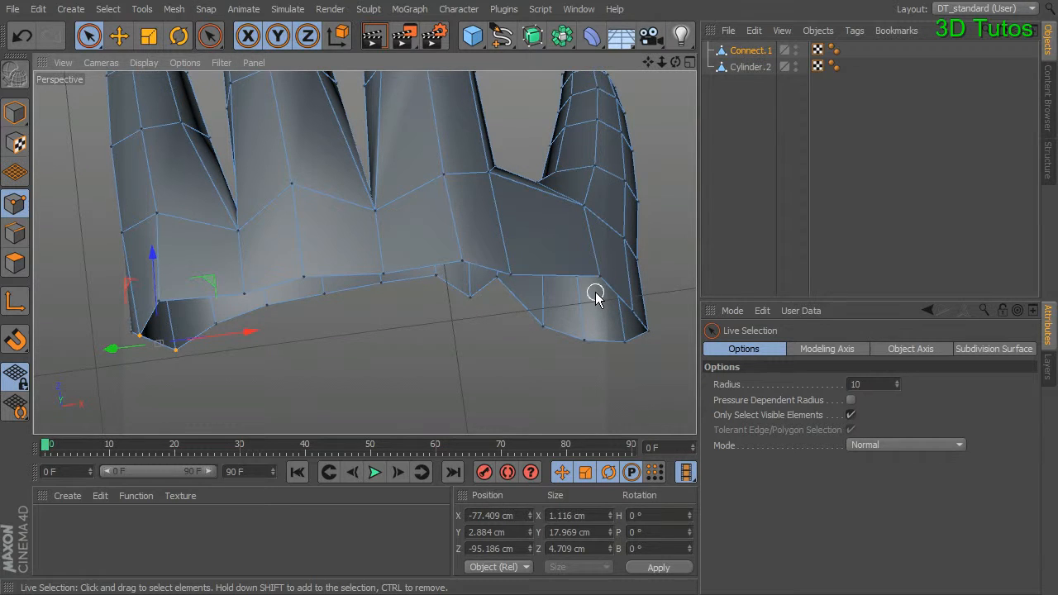
# Extrude the four upper border edges across the back of the hand, from the pinky side to the index finger
pyautogui.click(7, 239)
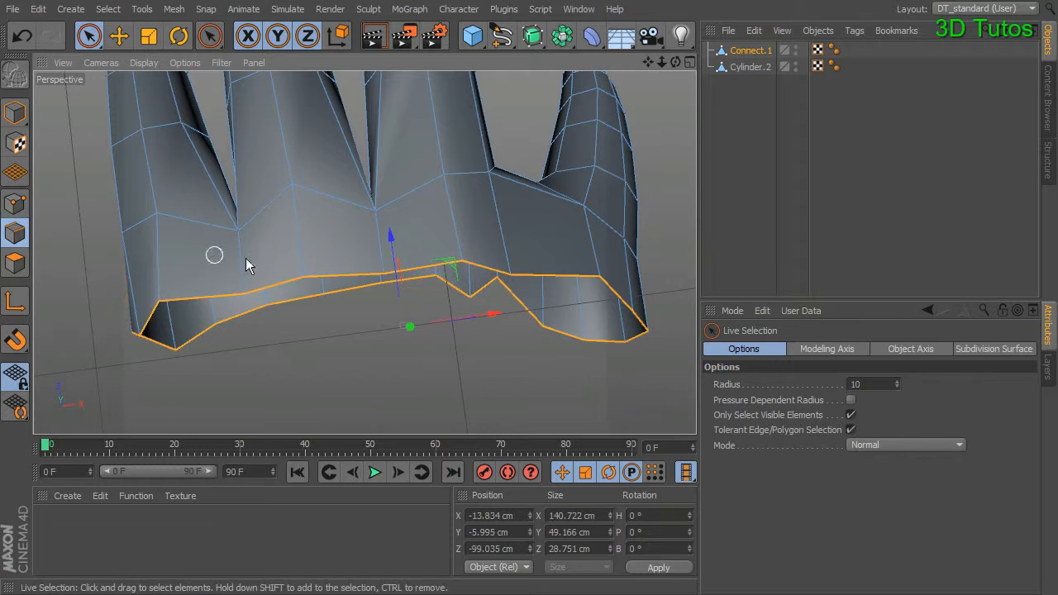
pyautogui.keyDown('alt'); pyautogui.moveTo(507, 276); pyautogui.dragTo(505, 247); pyautogui.keyUp('alt')
pyautogui.click(482, 343)
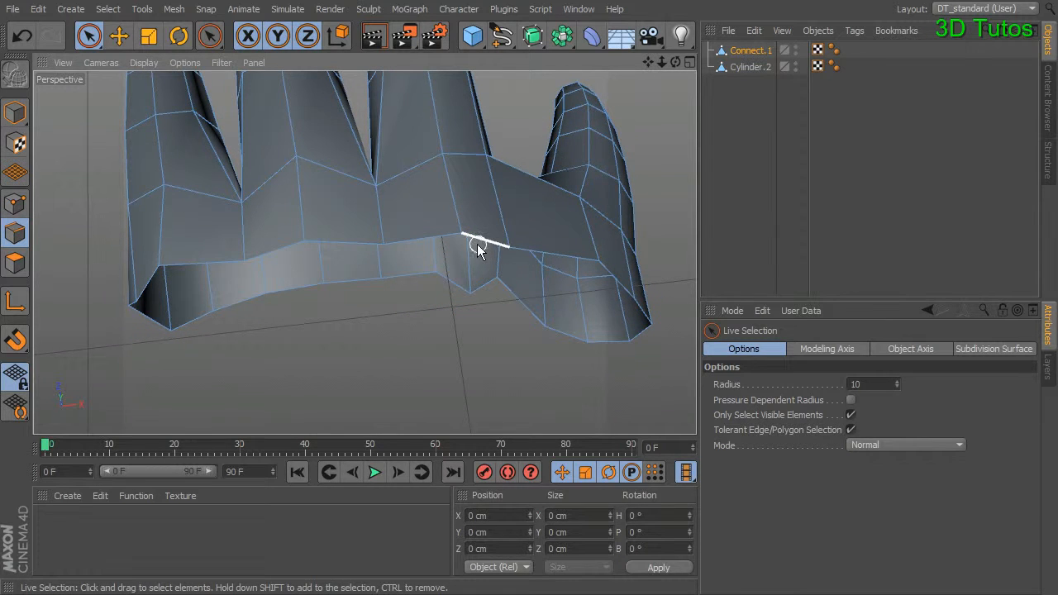
pyautogui.moveTo(406, 239); pyautogui.dragTo(333, 236)
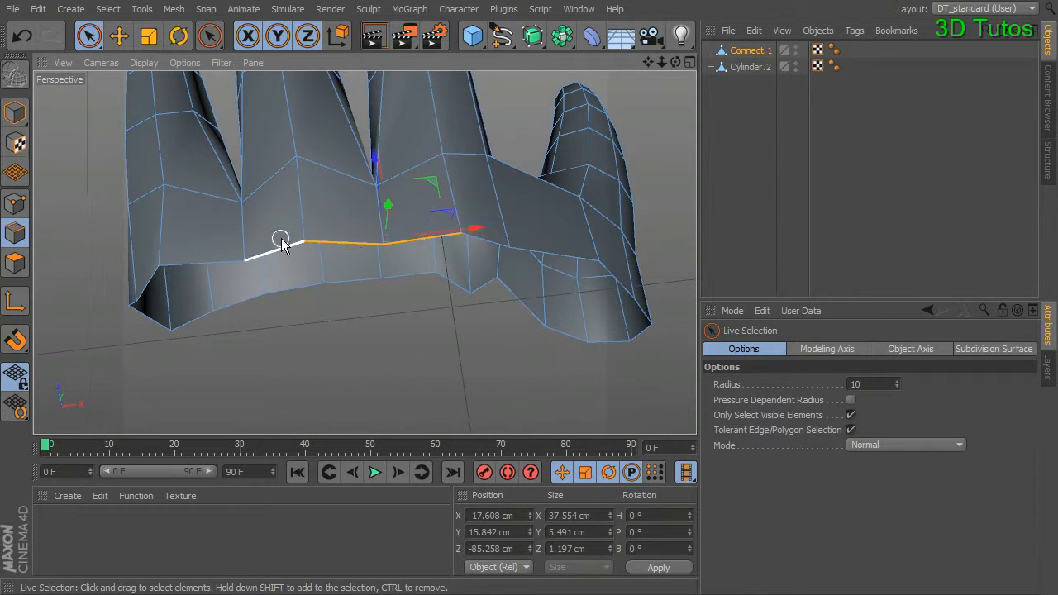
pyautogui.keyDown('shift'); pyautogui.click(217, 264); pyautogui.keyUp('shift')
pyautogui.keyDown('alt'); pyautogui.moveTo(224, 263); pyautogui.dragTo(371, 260); pyautogui.keyUp('alt')
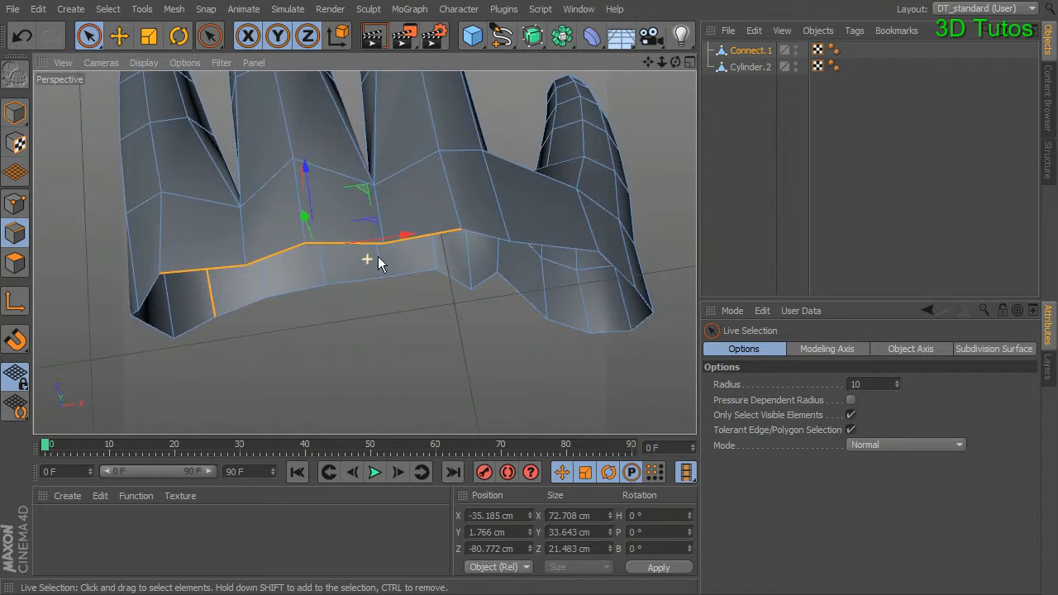
pyautogui.keyDown('alt'); pyautogui.moveTo(208, 307); pyautogui.dragTo(409, 337); pyautogui.keyUp('alt')
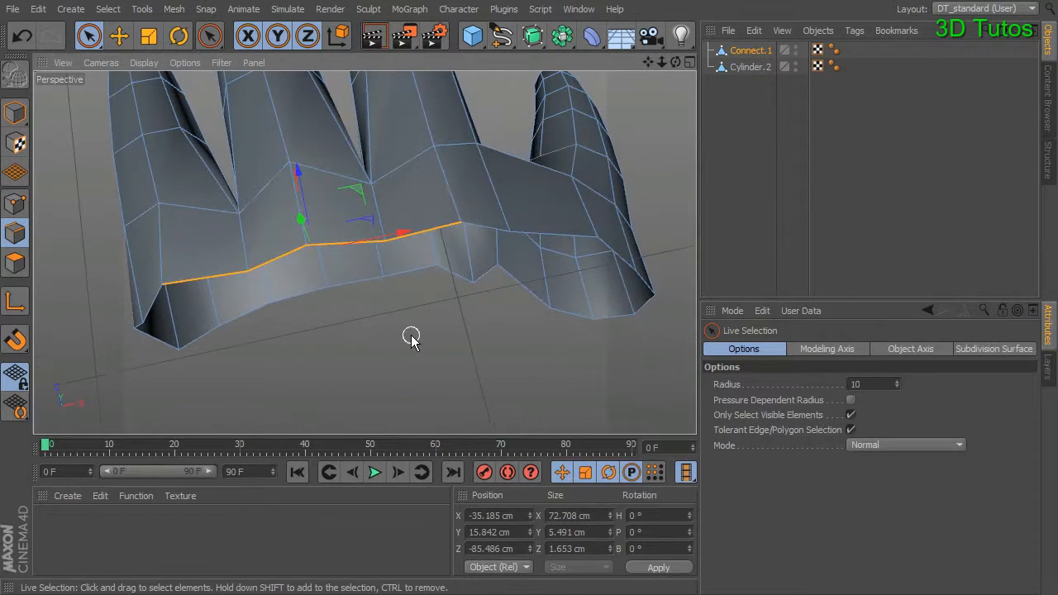
pyautogui.rightClick(410, 335)
pyautogui.rightClick(659, 118)
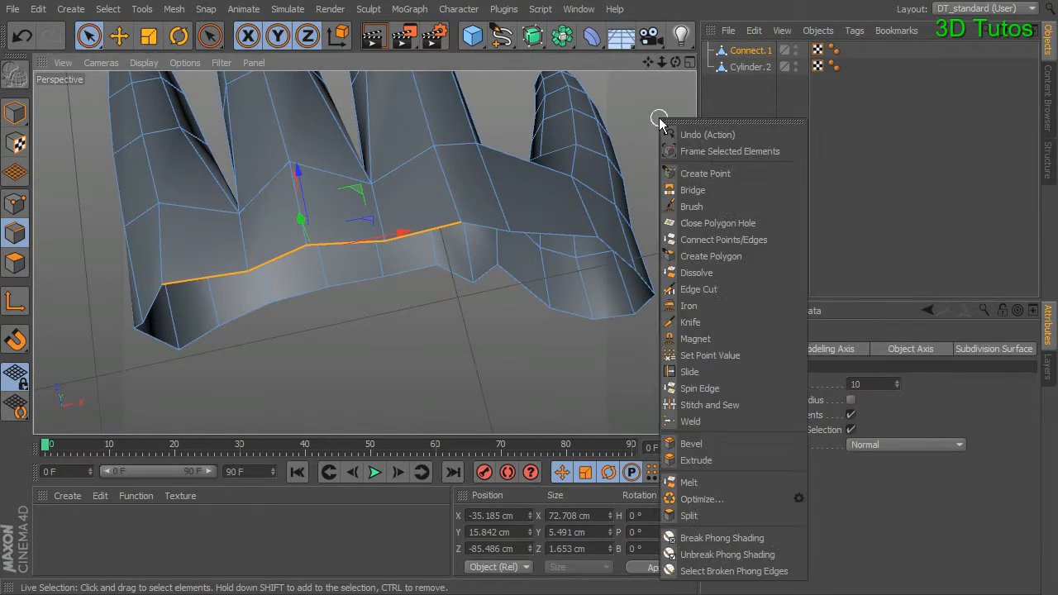
pyautogui.click(707, 461)
pyautogui.keyDown('alt'); pyautogui.moveTo(449, 318); pyautogui.dragTo(446, 347); pyautogui.keyUp('alt')
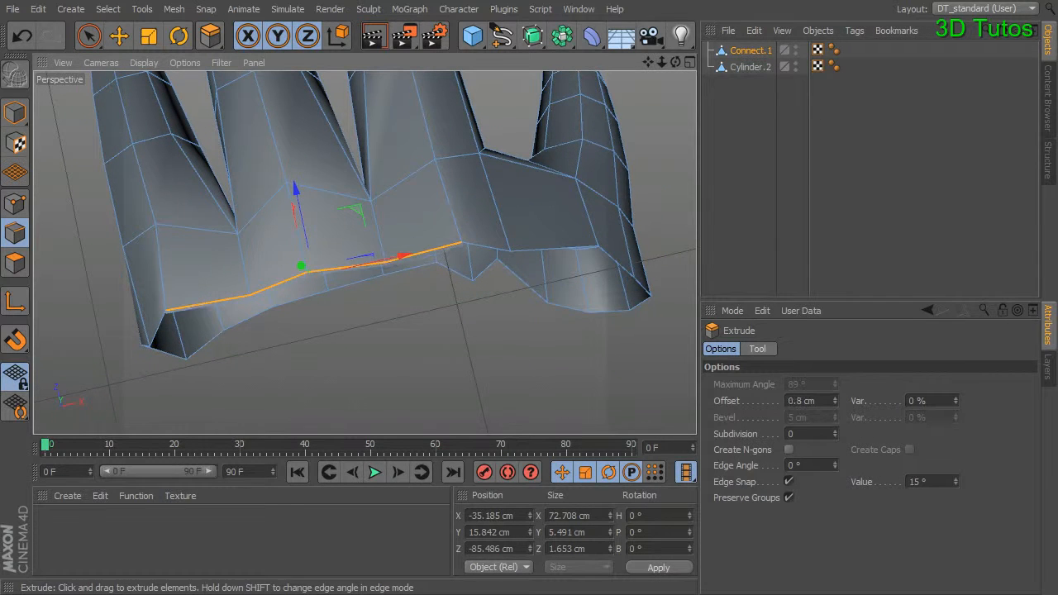
pyautogui.moveTo(300, 203); pyautogui.dragTo(308, 234)
# Extrude the four lower border edges on the palm side of the opening outward
pyautogui.keyDown('alt'); pyautogui.moveTo(415, 328); pyautogui.dragTo(395, 306); pyautogui.keyUp('alt')
pyautogui.press('space')
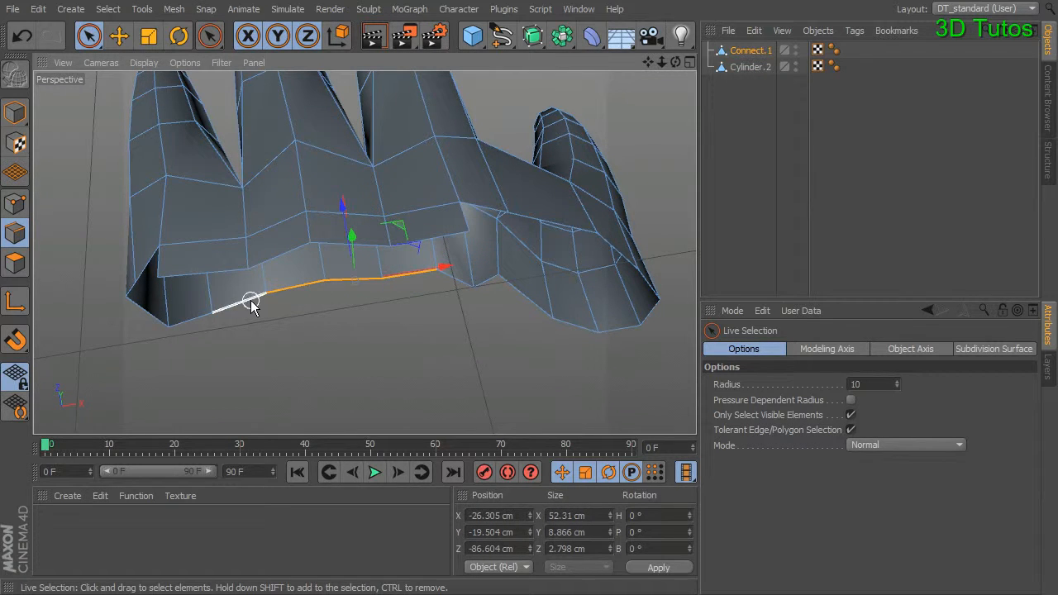
pyautogui.keyDown('alt'); pyautogui.moveTo(314, 322); pyautogui.dragTo(399, 315); pyautogui.keyUp('alt')
pyautogui.rightClick(399, 315)
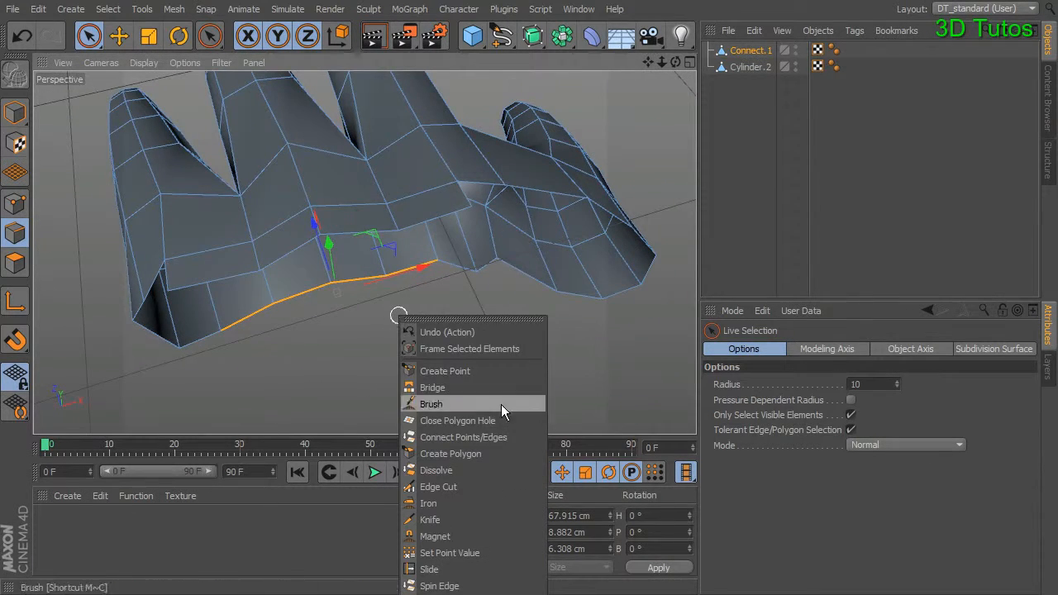
pyautogui.rightClick(643, 97)
pyautogui.click(686, 442)
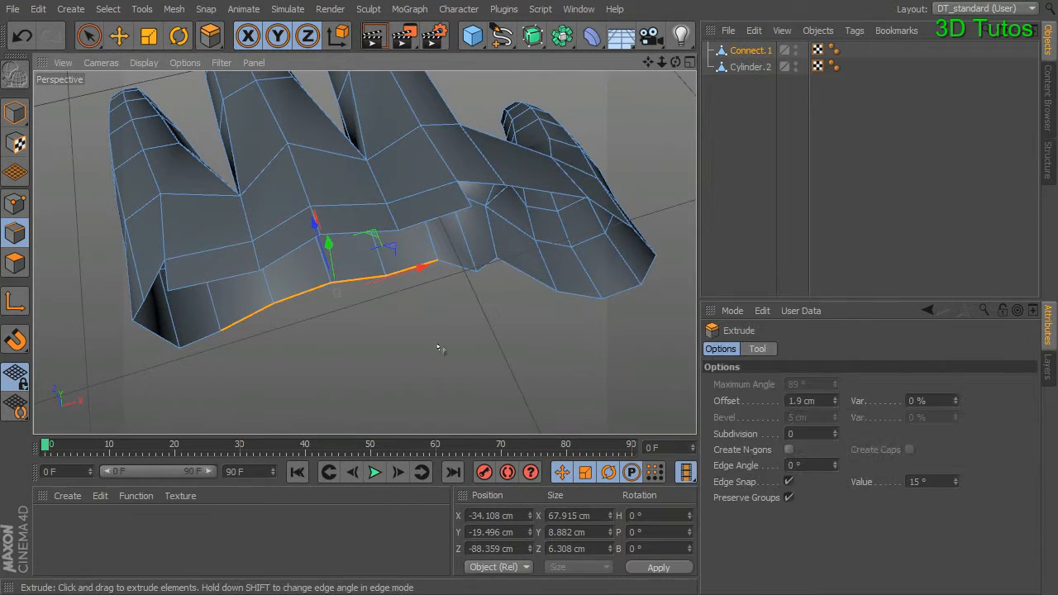
pyautogui.moveTo(335, 291); pyautogui.dragTo(325, 257)
pyautogui.click(89, 36)
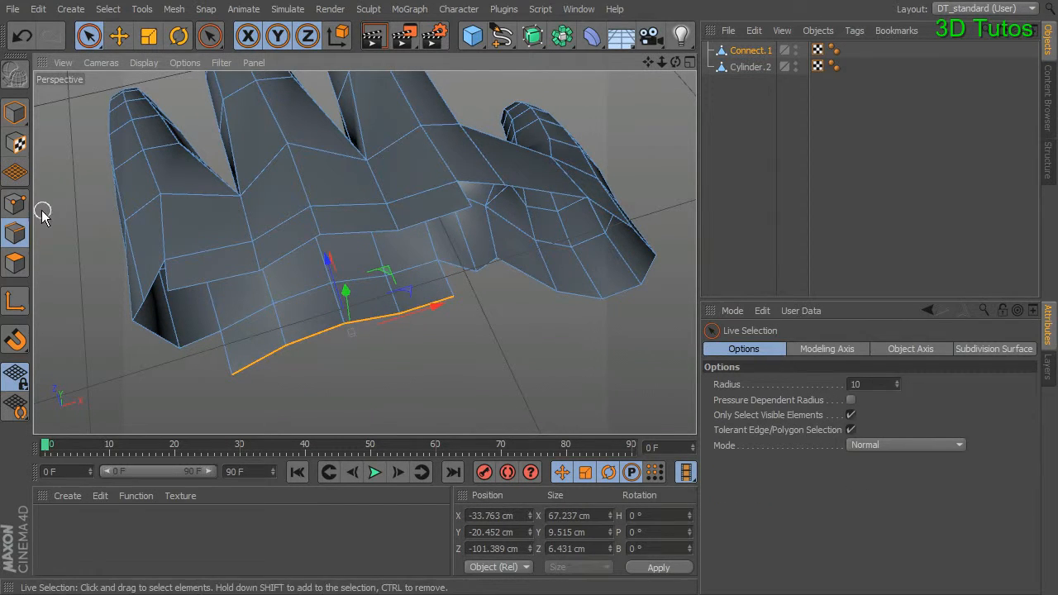
# Weld the thumb-side corner point of the upper extruded strip onto the neighbouring border point near the thumb
pyautogui.click(14, 204)
pyautogui.keyDown('alt'); pyautogui.moveTo(402, 241); pyautogui.dragTo(369, 284); pyautogui.keyUp('alt')
pyautogui.click(367, 256)
pyautogui.keyDown('shift'); pyautogui.click(439, 206); pyautogui.keyUp('shift')
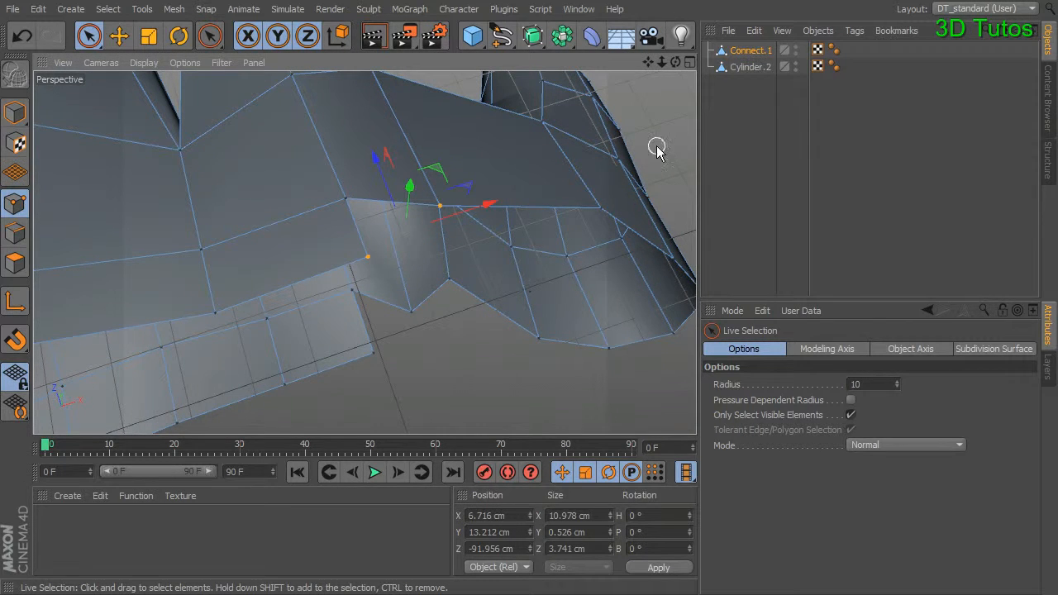
pyautogui.rightClick(662, 109)
pyautogui.click(711, 390)
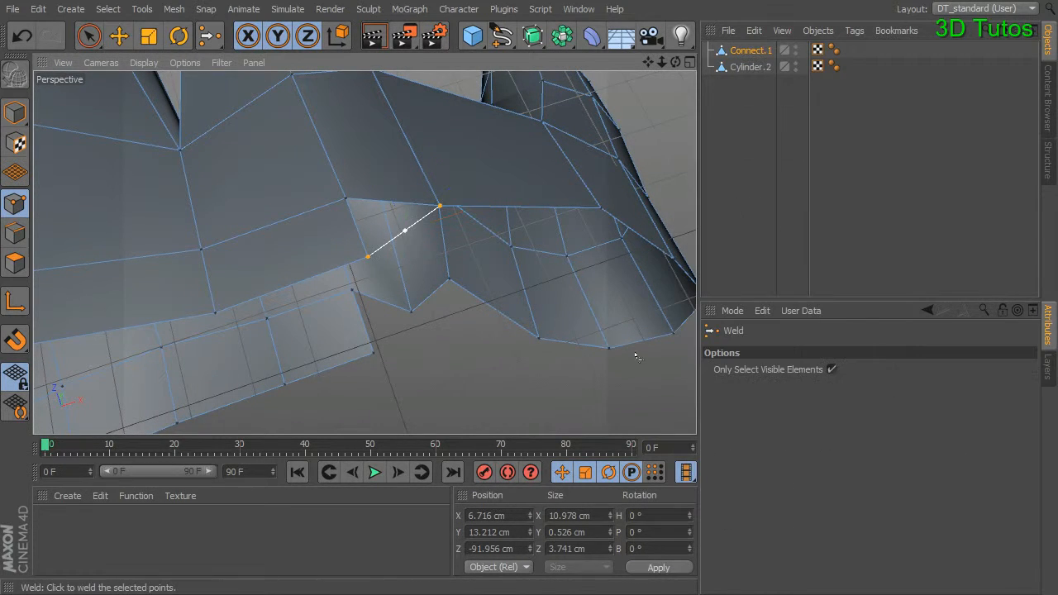
pyautogui.click(437, 204)
pyautogui.keyDown('alt'); pyautogui.moveTo(436, 208); pyautogui.dragTo(130, 96); pyautogui.keyUp('alt')
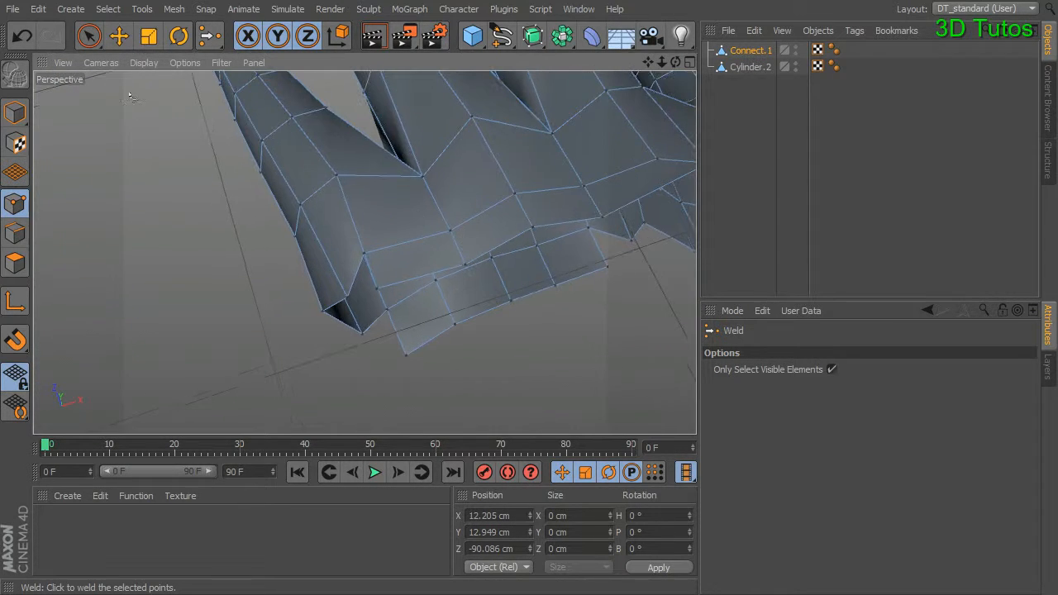
# Weld the pinky-side corner point of the upper extruded strip onto the outer border point of the hand
pyautogui.click(88, 37)
pyautogui.keyDown('shift'); pyautogui.click(353, 305); pyautogui.keyUp('shift')
pyautogui.keyDown('alt'); pyautogui.moveTo(353, 304); pyautogui.dragTo(341, 280); pyautogui.keyUp('alt')
pyautogui.rightClick(158, 246)
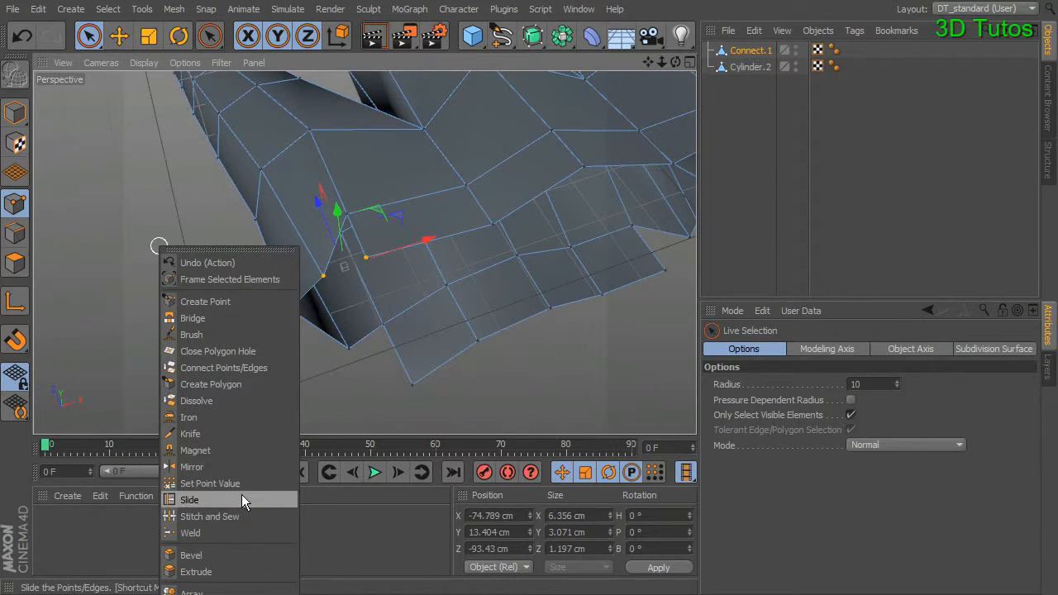
pyautogui.click(241, 534)
pyautogui.click(323, 273)
pyautogui.keyDown('alt'); pyautogui.moveTo(323, 273); pyautogui.dragTo(344, 226); pyautogui.keyUp('alt')
# Weld the pinky-side corner point of the lower extruded strip onto the adjacent palm border point
pyautogui.click(87, 36)
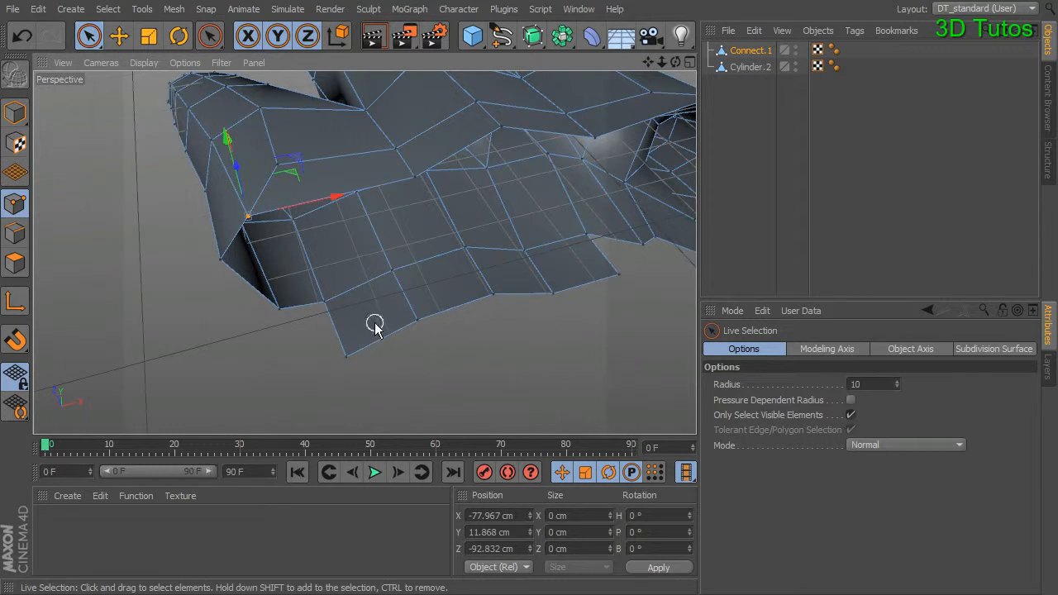
pyautogui.keyDown('shift'); pyautogui.click(280, 313); pyautogui.keyUp('shift')
pyautogui.rightClick(277, 357)
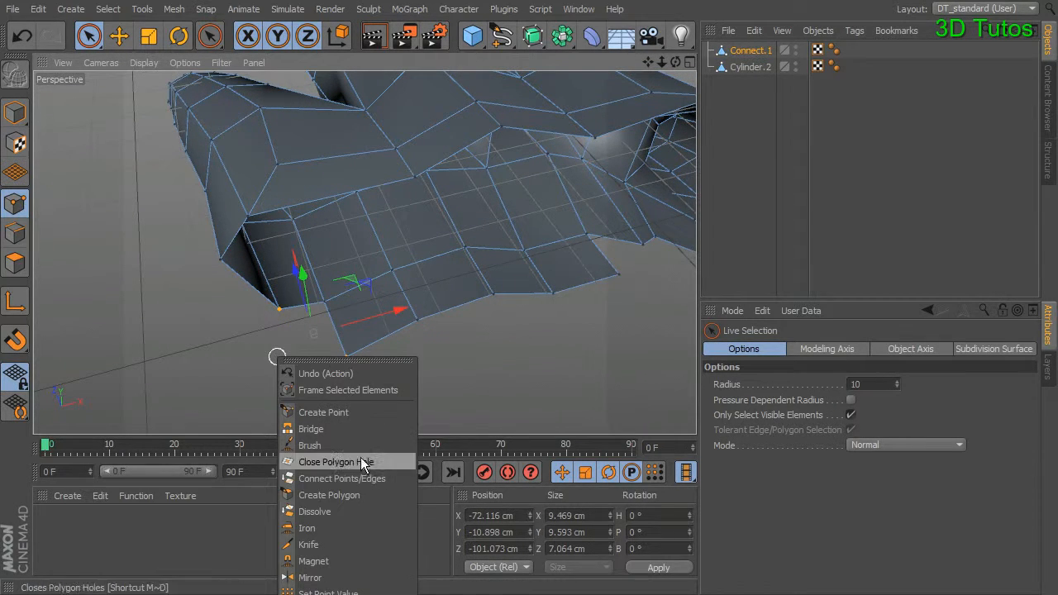
pyautogui.rightClick(648, 289)
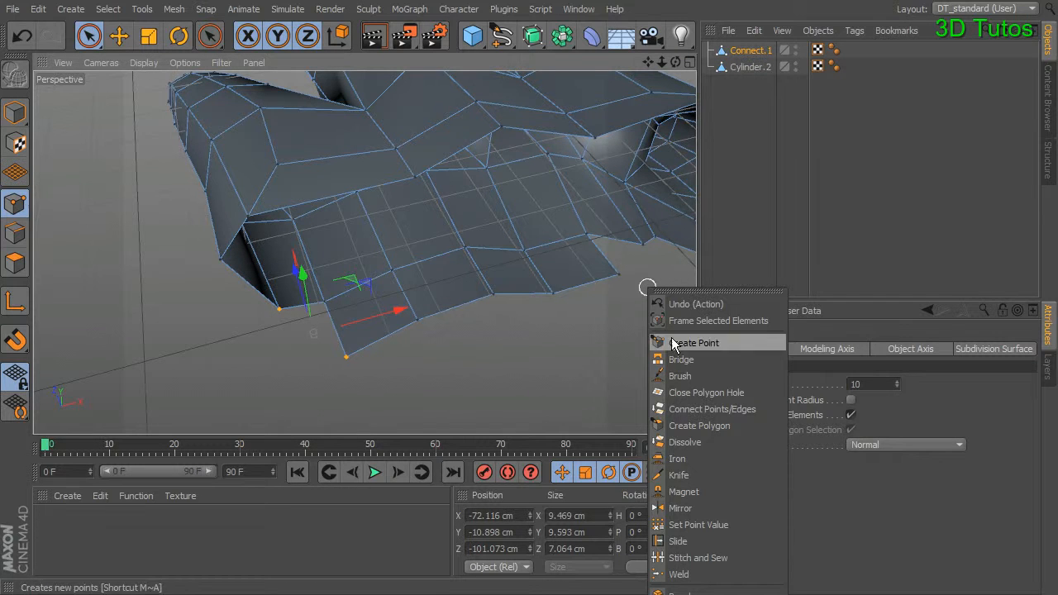
pyautogui.click(674, 573)
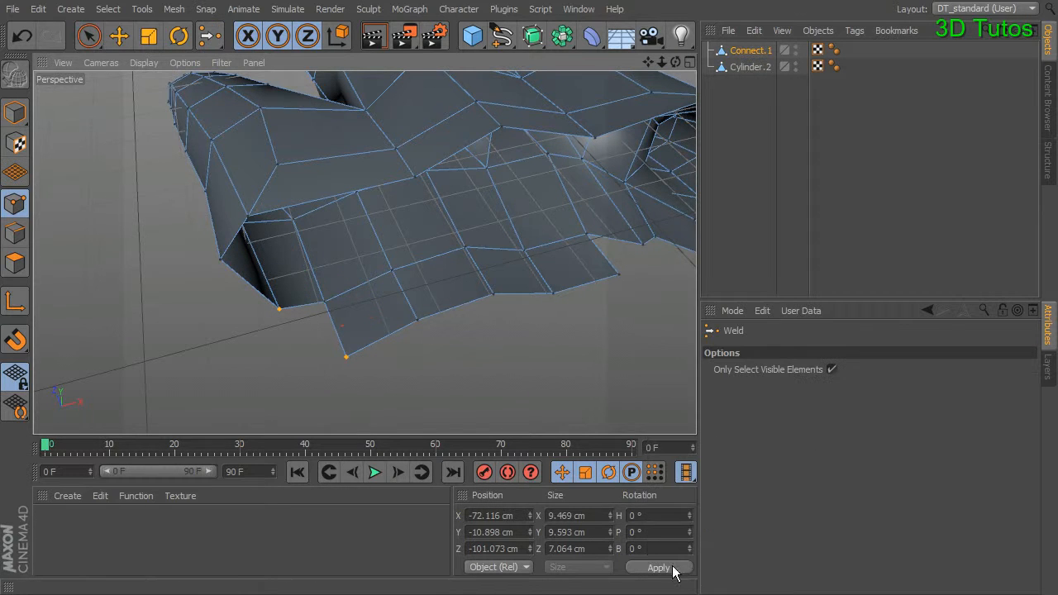
pyautogui.click(277, 310)
pyautogui.keyDown('alt'); pyautogui.moveTo(277, 310); pyautogui.dragTo(415, 296); pyautogui.keyUp('alt')
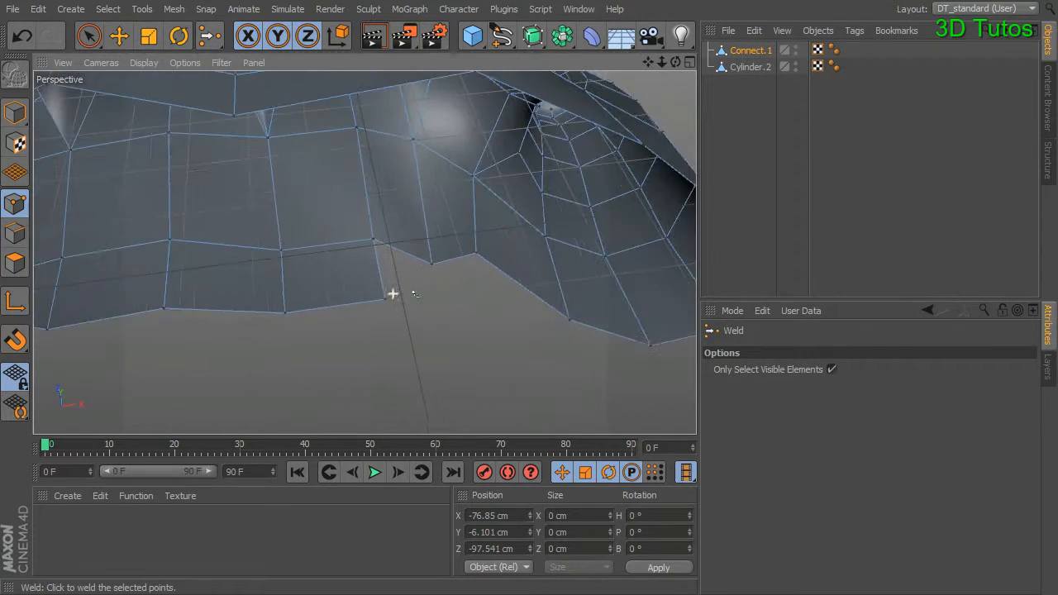
# Weld the thumb-side corner point of the lower extruded strip onto the adjacent palm border point
pyautogui.click(92, 40)
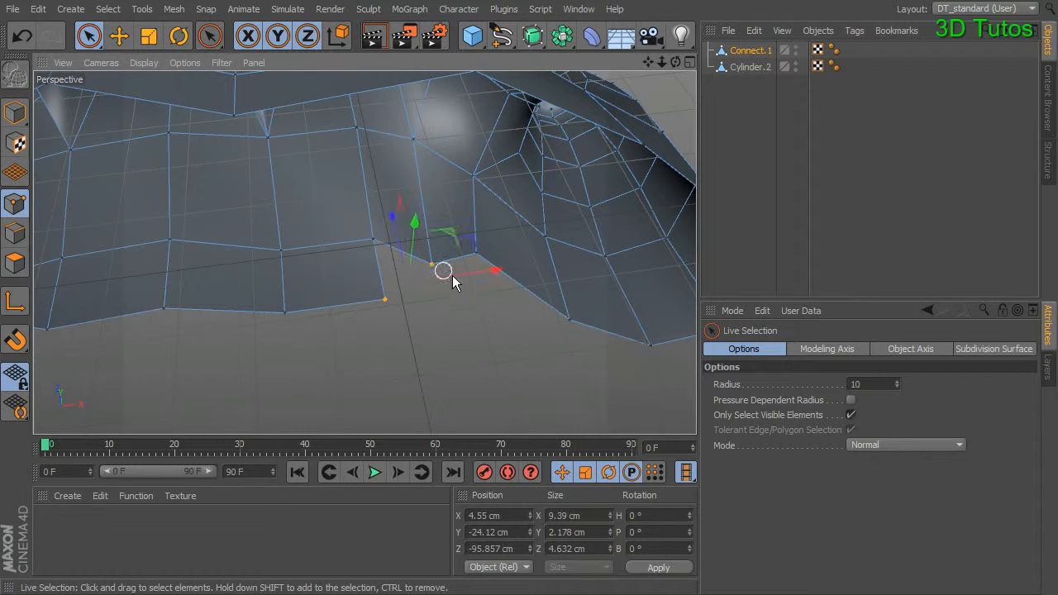
pyautogui.rightClick(670, 85)
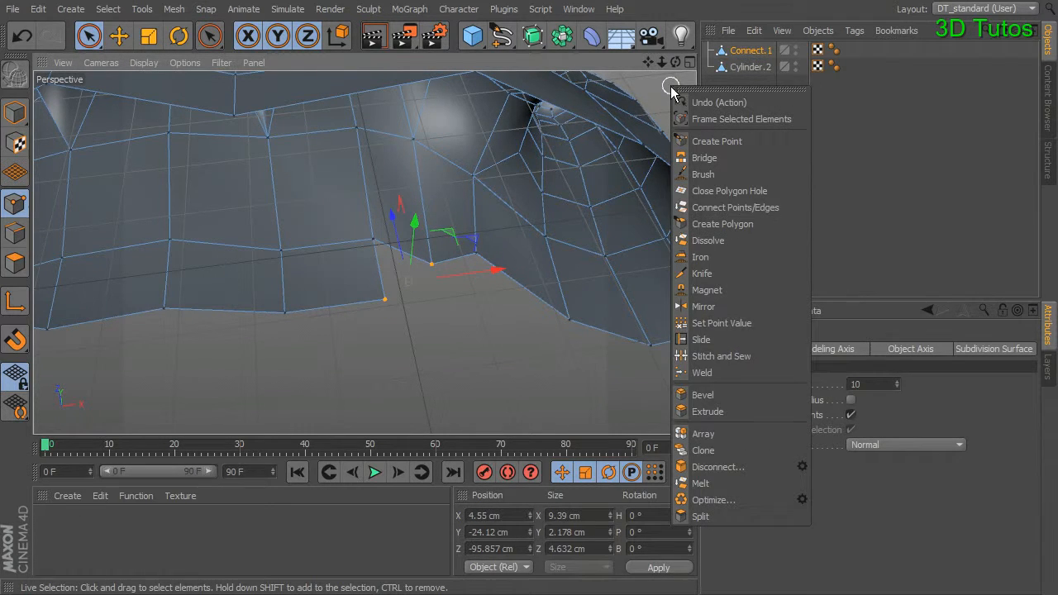
pyautogui.click(726, 373)
pyautogui.click(431, 263)
pyautogui.keyDown('alt'); pyautogui.moveTo(432, 263); pyautogui.dragTo(160, 205); pyautogui.keyUp('alt')
# Shift the points on the back of the hand below the index finger and the pinky toward the fingers
pyautogui.click(88, 33)
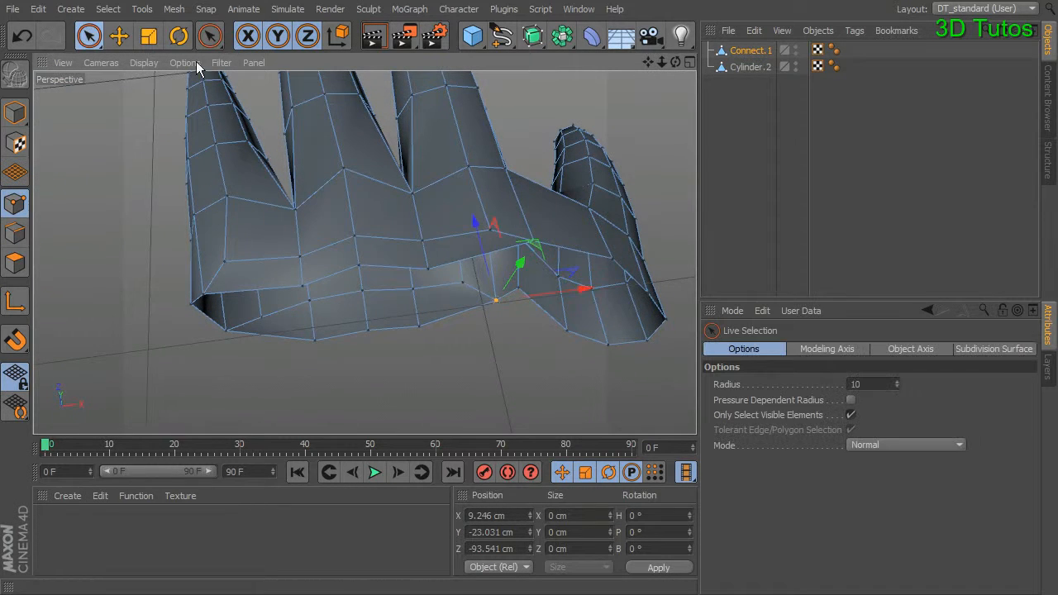
pyautogui.keyDown('alt'); pyautogui.moveTo(414, 248); pyautogui.dragTo(454, 240); pyautogui.keyUp('alt')
pyautogui.keyDown('alt'); pyautogui.moveTo(314, 222); pyautogui.dragTo(499, 263); pyautogui.keyUp('alt')
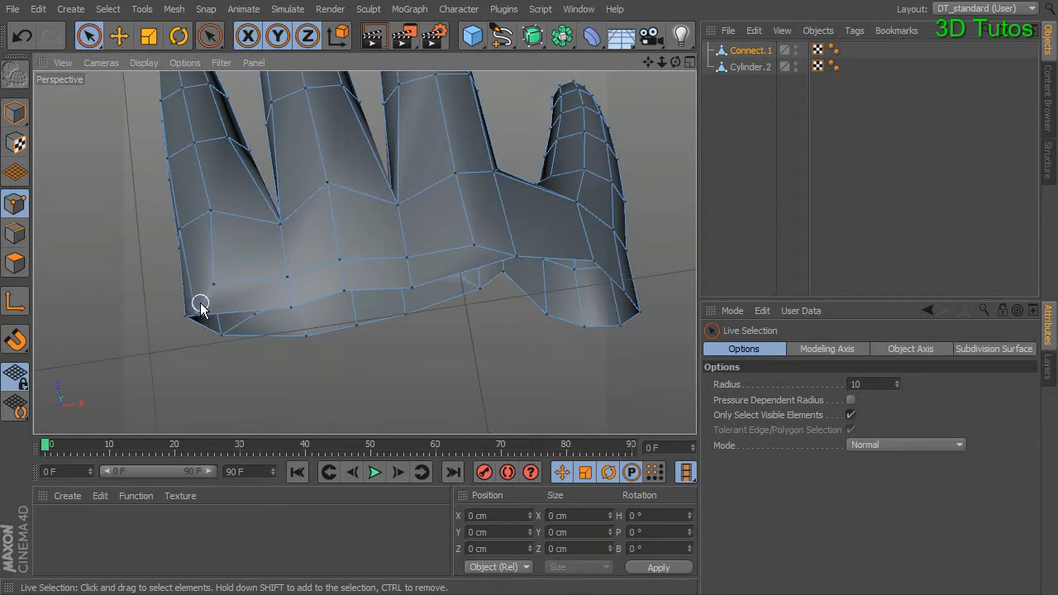
pyautogui.keyDown('alt'); pyautogui.moveTo(386, 303); pyautogui.dragTo(415, 344); pyautogui.keyUp('alt')
pyautogui.click(475, 247)
pyautogui.keyDown('alt'); pyautogui.moveTo(508, 231); pyautogui.dragTo(510, 266); pyautogui.keyUp('alt')
pyautogui.moveTo(463, 180); pyautogui.dragTo(465, 170)
pyautogui.moveTo(211, 265); pyautogui.dragTo(210, 225)
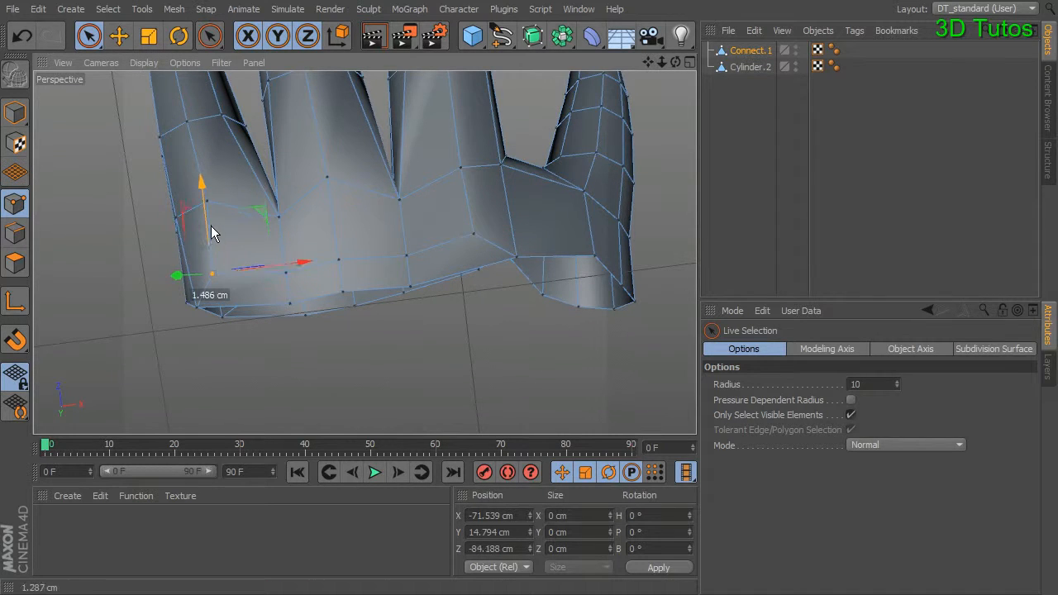
# Select the inner row of palm points from the pinky side to the thumb side and raise them slightly
pyautogui.keyDown('alt'); pyautogui.moveTo(291, 265); pyautogui.dragTo(311, 311); pyautogui.keyUp('alt')
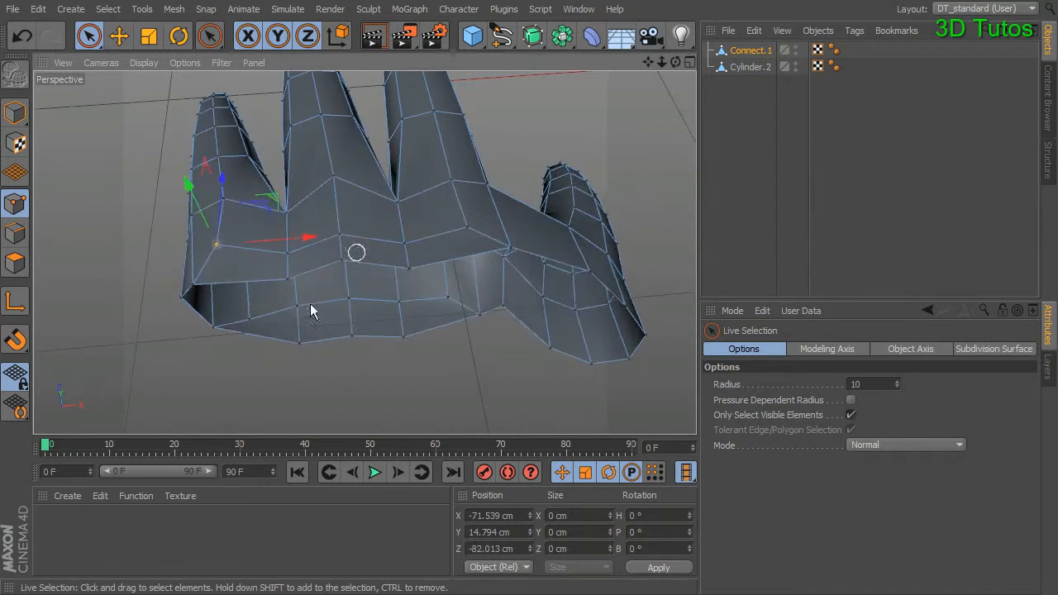
pyautogui.click(249, 321)
pyautogui.keyDown('shift'); pyautogui.click(448, 298); pyautogui.keyUp('shift')
pyautogui.keyDown('alt'); pyautogui.moveTo(450, 293); pyautogui.dragTo(358, 279); pyautogui.keyUp('alt')
pyautogui.moveTo(347, 236); pyautogui.dragTo(348, 223)
# Shift the upper border point between the palm and the thumb about 2 cm along the hand's length
pyautogui.keyDown('alt'); pyautogui.moveTo(485, 300); pyautogui.dragTo(458, 285); pyautogui.keyUp('alt')
pyautogui.click(459, 290)
pyautogui.keyDown('alt'); pyautogui.moveTo(534, 314); pyautogui.dragTo(475, 257); pyautogui.keyUp('alt')
pyautogui.keyDown('alt'); pyautogui.moveTo(480, 294); pyautogui.dragTo(353, 296); pyautogui.keyUp('alt')
pyautogui.moveTo(482, 377); pyautogui.dragTo(471, 334)
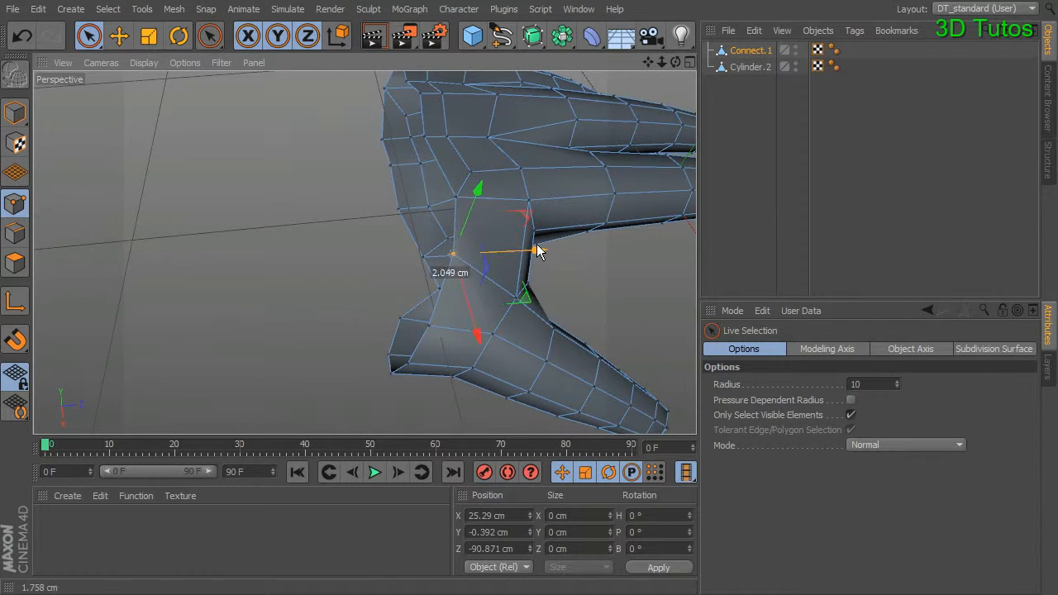
# Raise the border point at the thumb's base to about Y 4.2 cm
pyautogui.click(550, 311)
pyautogui.click(518, 297)
pyautogui.moveTo(532, 338); pyautogui.dragTo(502, 230)
pyautogui.click(502, 231)
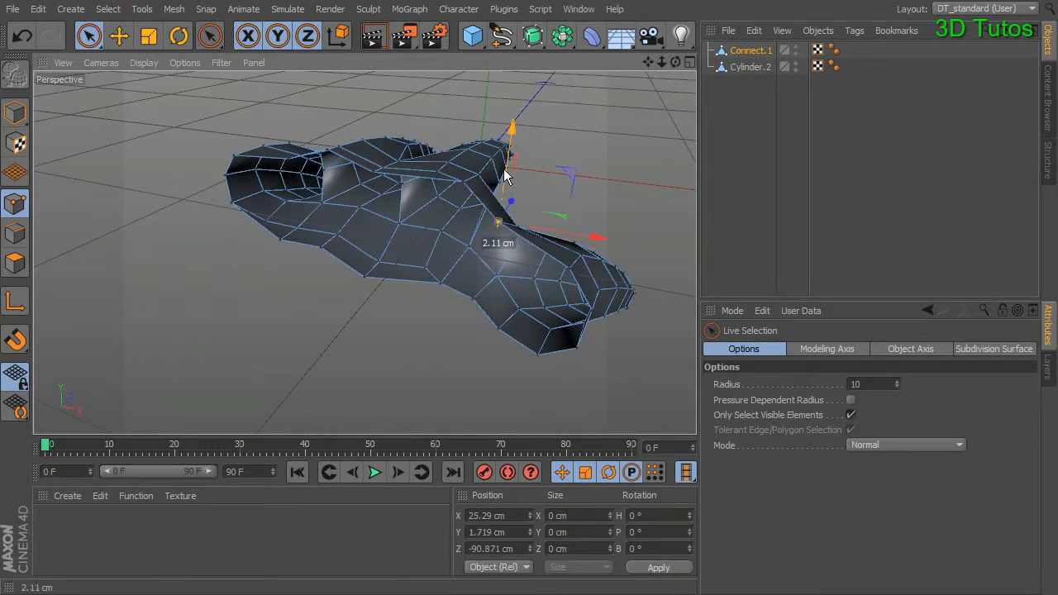
pyautogui.moveTo(504, 170); pyautogui.dragTo(506, 152)
pyautogui.keyDown('alt'); pyautogui.moveTo(489, 246); pyautogui.dragTo(527, 368); pyautogui.keyUp('alt')
pyautogui.keyDown('alt'); pyautogui.moveTo(455, 321); pyautogui.dragTo(490, 324); pyautogui.keyUp('alt')
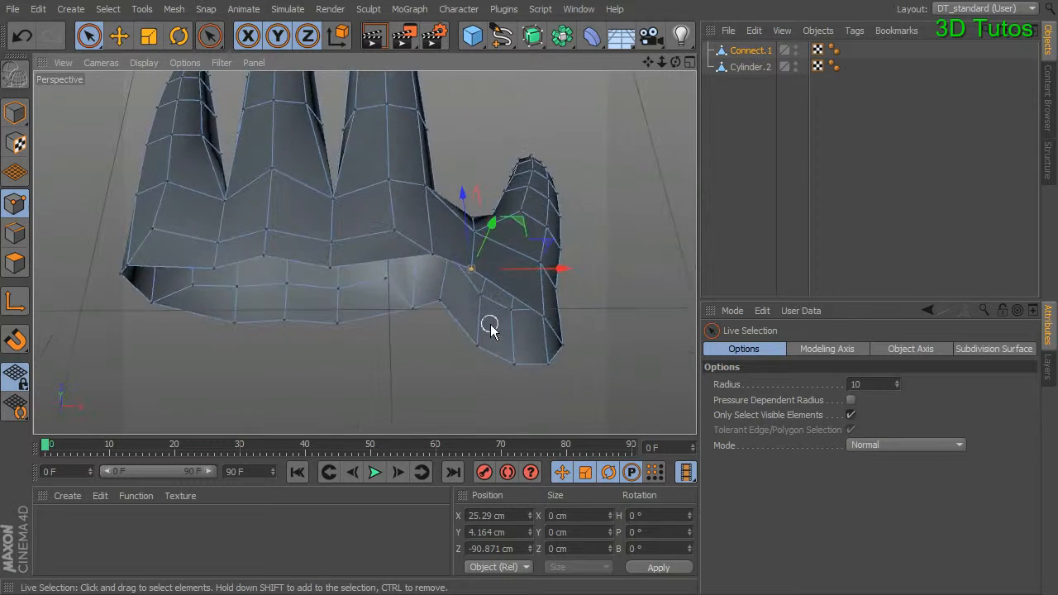
# Select the border points around the thumb's base and shift them slightly along the hand's length
pyautogui.keyDown('alt'); pyautogui.moveTo(490, 324); pyautogui.dragTo(445, 310, button='middle'); pyautogui.keyUp('alt')
pyautogui.scroll(1, 445, 310)
pyautogui.click(449, 341)
pyautogui.moveTo(508, 342); pyautogui.dragTo(444, 262)
pyautogui.moveTo(526, 338); pyautogui.dragTo(565, 368)
pyautogui.moveTo(484, 310); pyautogui.dragTo(484, 295)
pyautogui.keyDown('alt'); pyautogui.moveTo(415, 306); pyautogui.dragTo(462, 321); pyautogui.keyUp('alt')
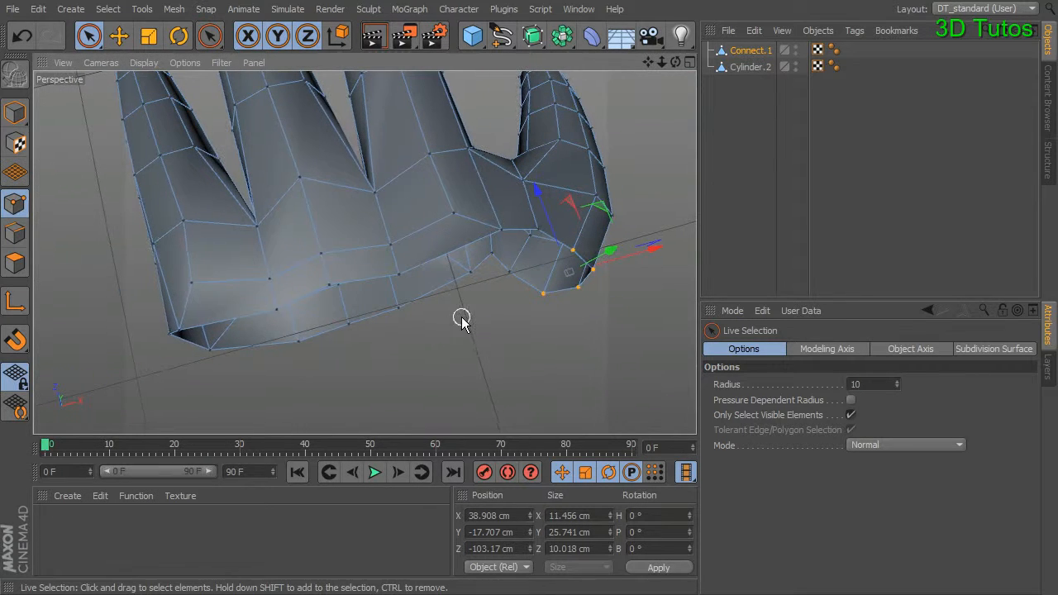
# Loop-select the entire open border of the palm and thumb and extrude its edges about 11 cm toward the wrist
pyautogui.click(142, 9)
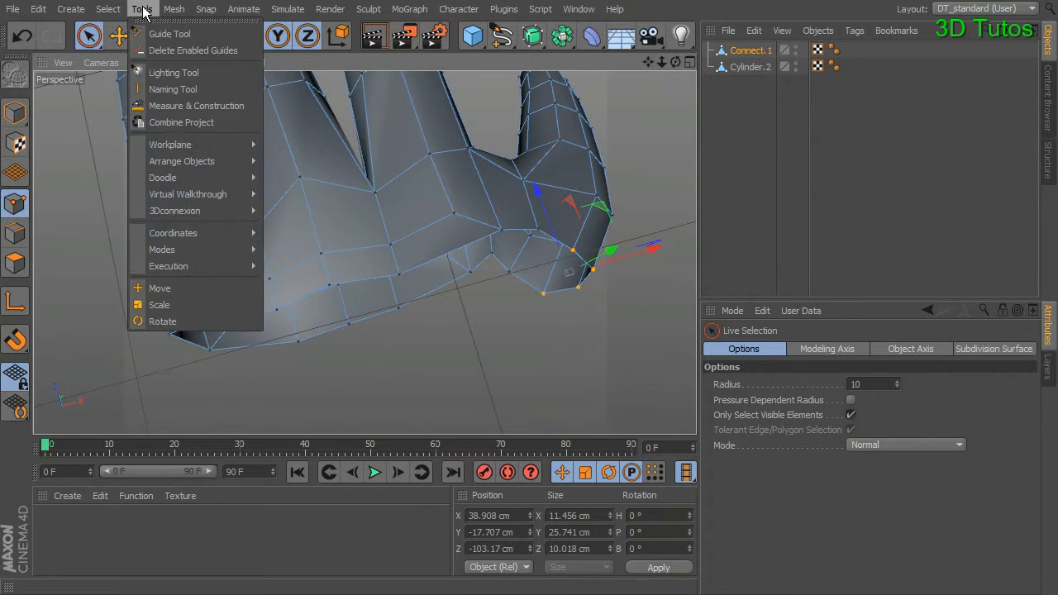
pyautogui.click(14, 248)
pyautogui.click(15, 234)
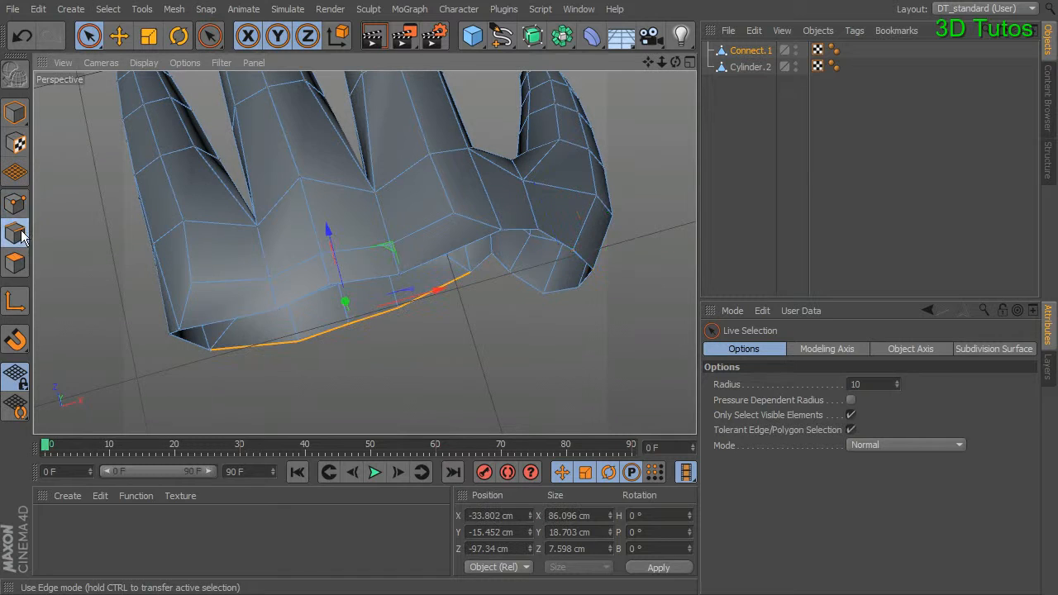
pyautogui.click(434, 256)
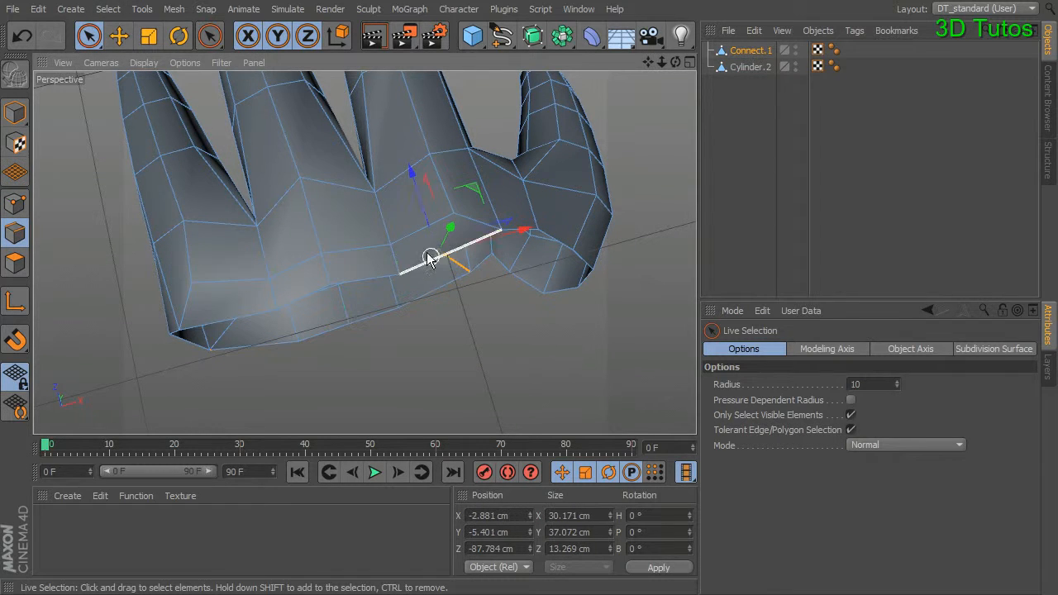
pyautogui.click(111, 10)
pyautogui.click(141, 122)
pyautogui.click(388, 290)
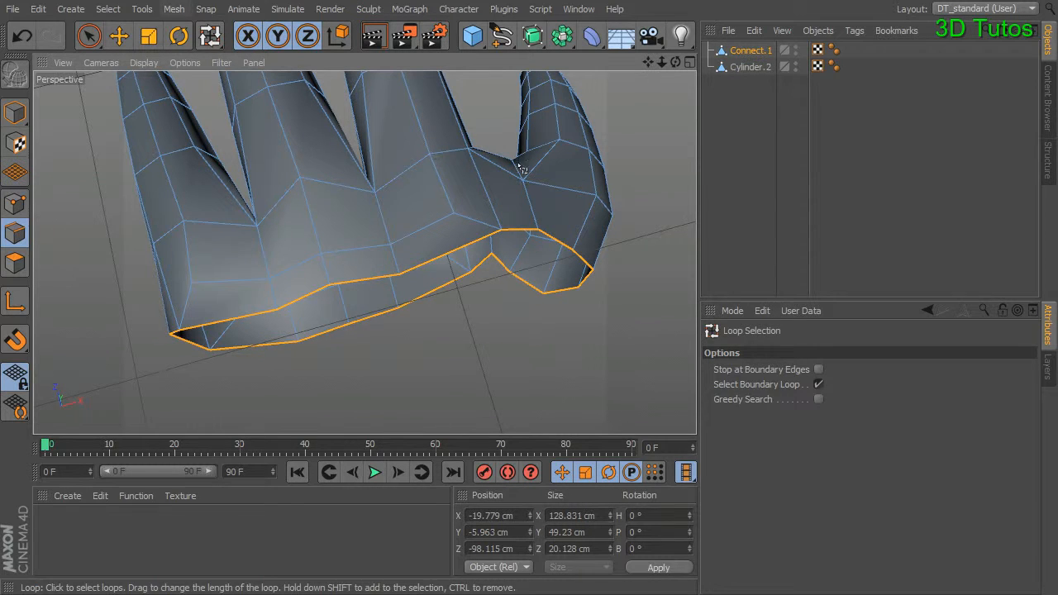
pyautogui.rightClick(641, 101)
pyautogui.click(678, 442)
pyautogui.moveTo(413, 241); pyautogui.dragTo(376, 249)
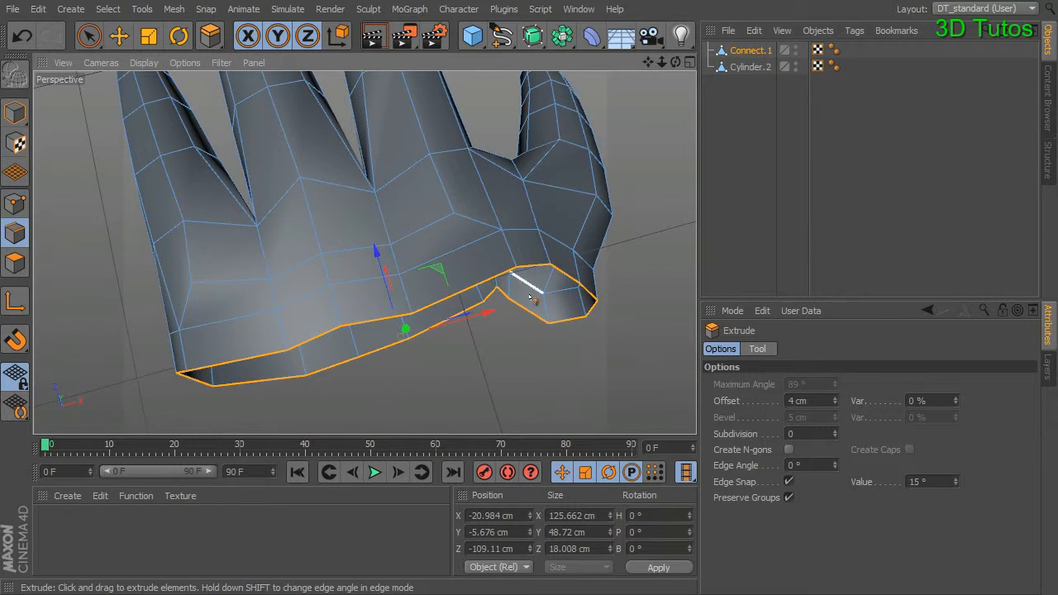
# Weld the three upper border points between the palm and the thumb onto the one nearest the palm
pyautogui.keyDown('alt'); pyautogui.moveTo(512, 228); pyautogui.dragTo(364, 253, button='middle'); pyautogui.keyUp('alt')
pyautogui.keyDown('alt'); pyautogui.moveTo(420, 312); pyautogui.dragTo(424, 243); pyautogui.keyUp('alt')
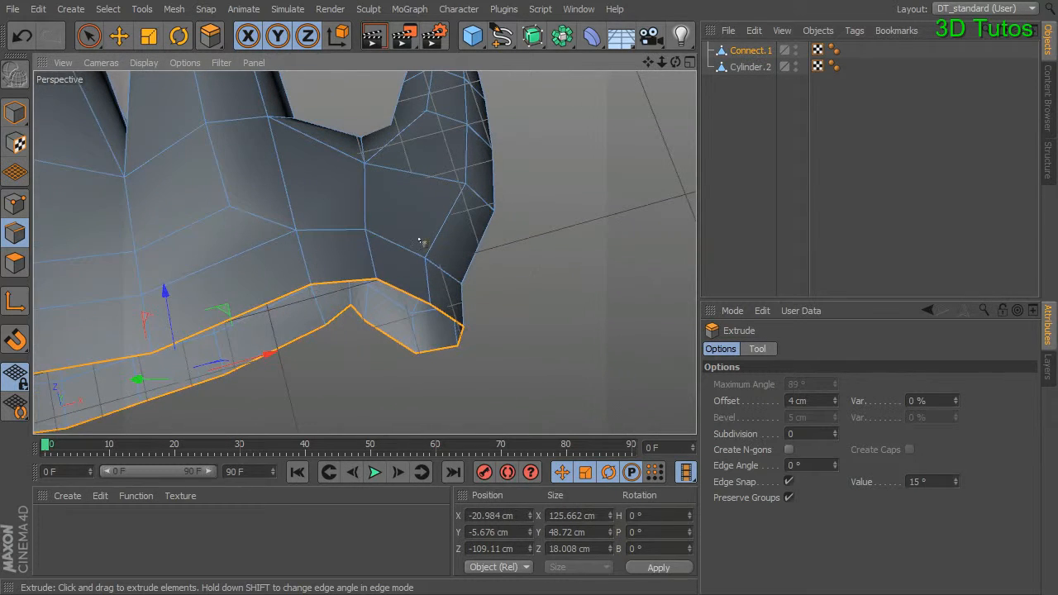
pyautogui.click(89, 35)
pyautogui.click(14, 203)
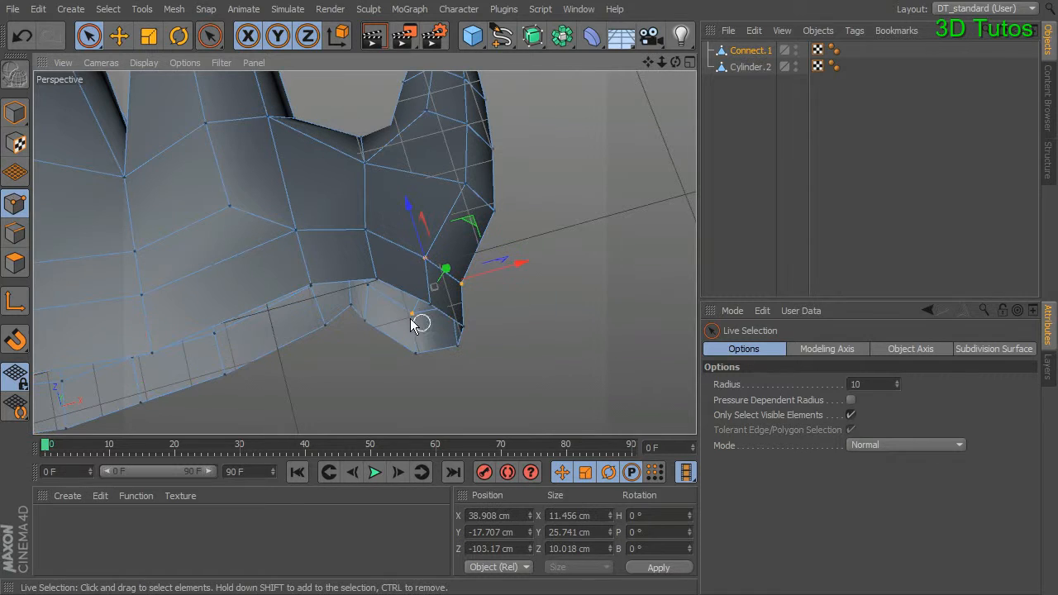
pyautogui.keyDown('alt'); pyautogui.moveTo(484, 345); pyautogui.dragTo(452, 294); pyautogui.keyUp('alt')
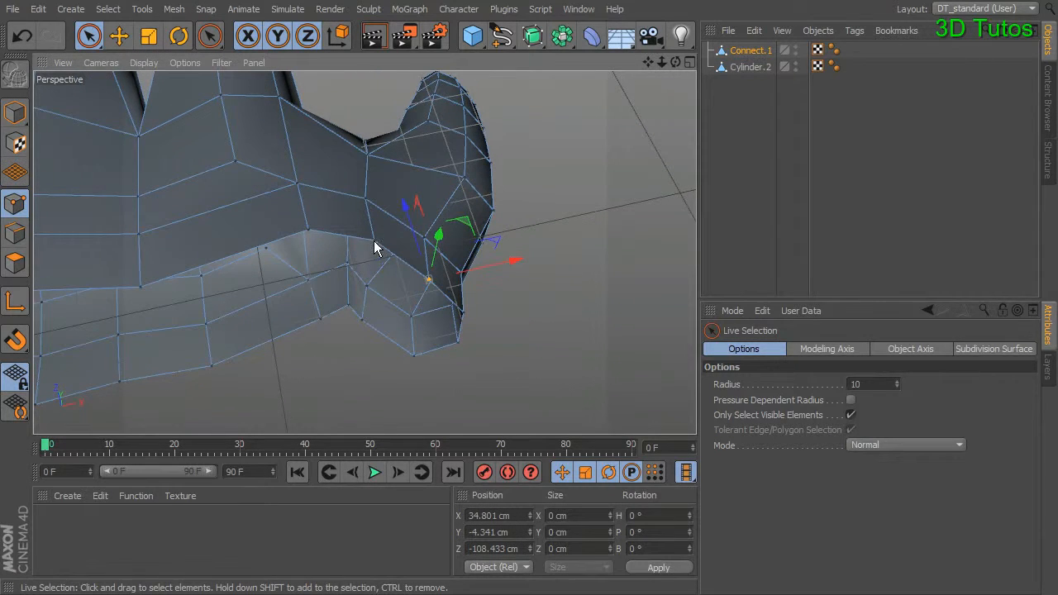
pyautogui.rightClick(577, 229)
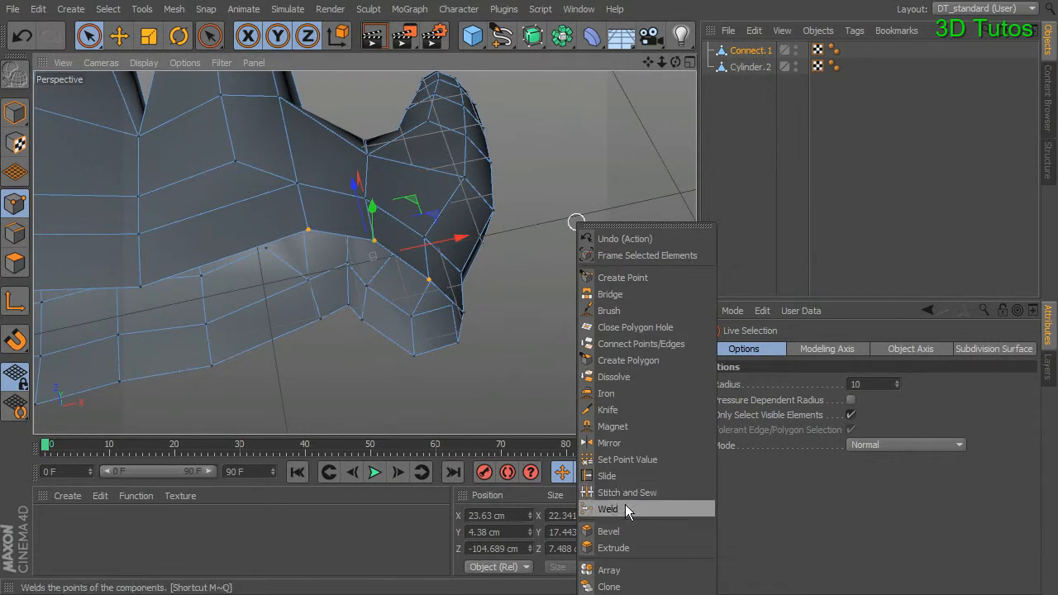
pyautogui.click(600, 507)
pyautogui.click(308, 231)
# Shift the welded upper border point to about X 16.3 cm and slightly toward the wrist
pyautogui.keyDown('alt'); pyautogui.moveTo(459, 255); pyautogui.dragTo(328, 192); pyautogui.keyUp('alt')
pyautogui.click(90, 35)
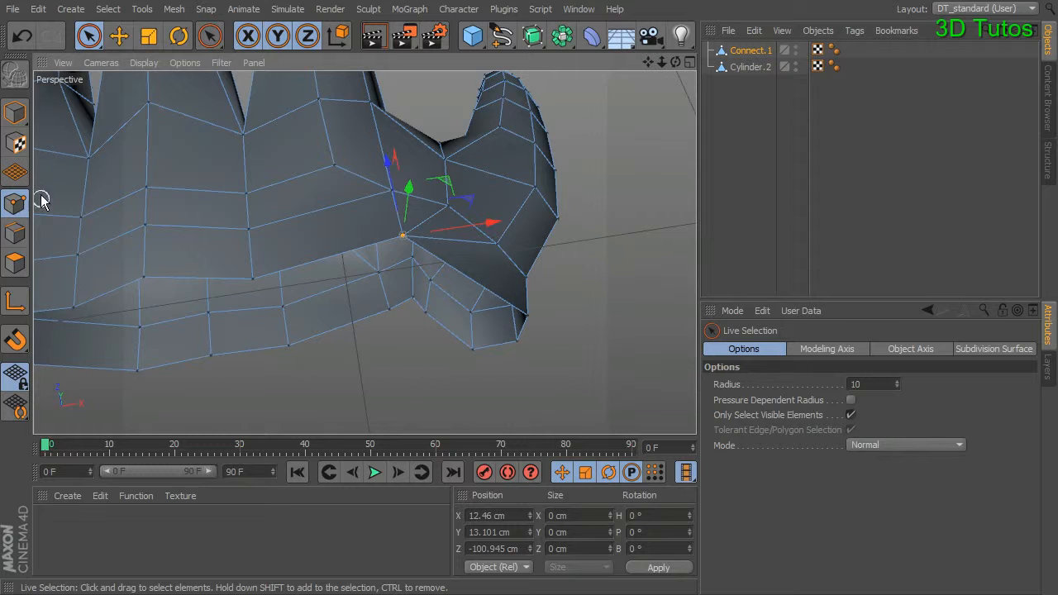
pyautogui.moveTo(479, 235); pyautogui.dragTo(500, 234)
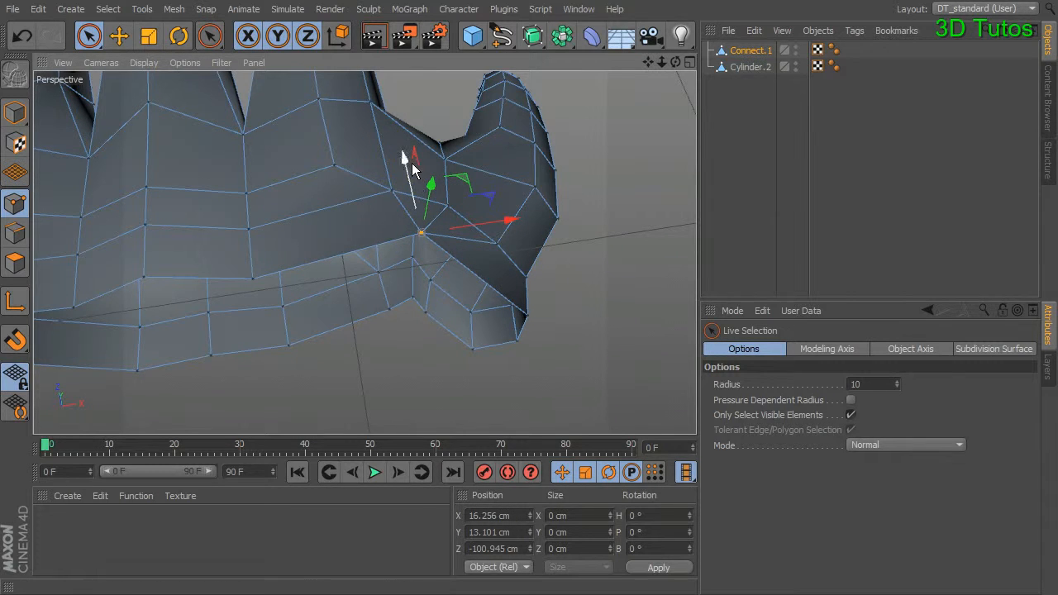
pyautogui.moveTo(403, 165); pyautogui.dragTo(413, 184)
# Raise the point on the thumb's base just above the new border row to about Y -0.1 cm
pyautogui.keyDown('alt'); pyautogui.moveTo(412, 184); pyautogui.dragTo(490, 219); pyautogui.keyUp('alt')
pyautogui.click(548, 224)
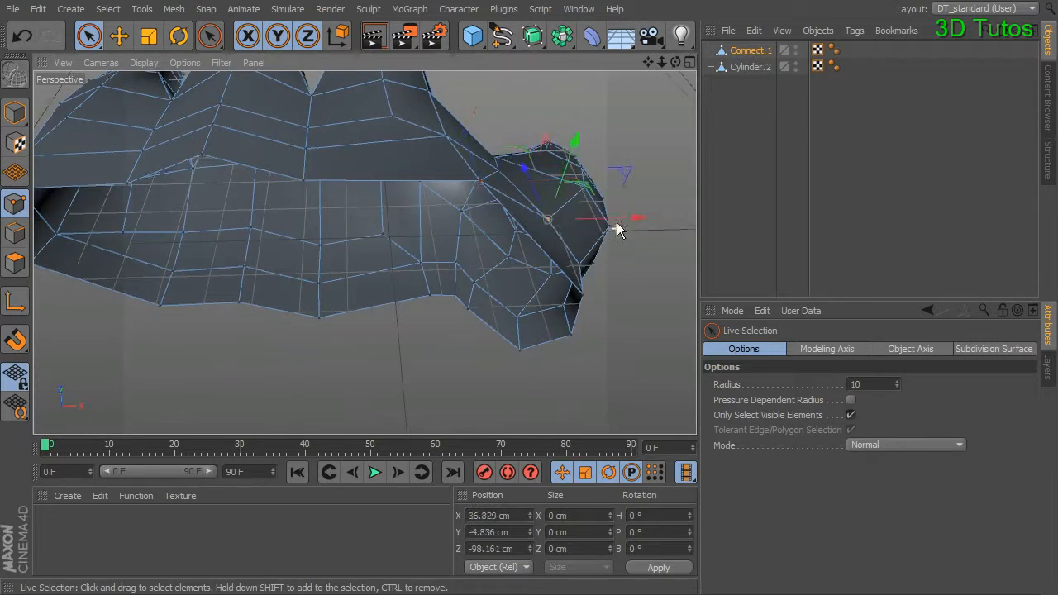
pyautogui.keyDown('alt'); pyautogui.moveTo(617, 224); pyautogui.dragTo(544, 154); pyautogui.keyUp('alt')
pyautogui.moveTo(544, 122); pyautogui.dragTo(546, 113)
pyautogui.keyDown('alt'); pyautogui.moveTo(546, 114); pyautogui.dragTo(455, 183); pyautogui.keyUp('alt')
pyautogui.keyDown('alt'); pyautogui.moveTo(510, 236); pyautogui.dragTo(459, 210); pyautogui.keyUp('alt')
pyautogui.scroll(-6, 468, 236)
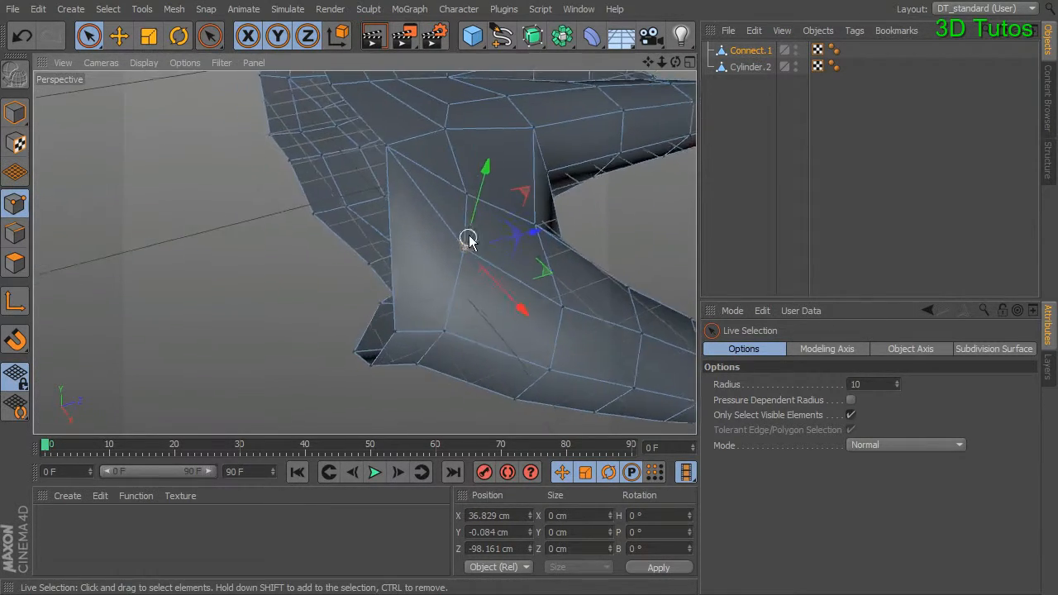
pyautogui.moveTo(413, 263); pyautogui.dragTo(416, 247)
# Weld the three lower border points between the palm and thumb at their center, and shift the merged point toward the palm
pyautogui.keyDown('alt'); pyautogui.moveTo(434, 232); pyautogui.dragTo(428, 340); pyautogui.keyUp('alt')
pyautogui.keyDown('alt'); pyautogui.moveTo(428, 339); pyautogui.dragTo(366, 315); pyautogui.keyUp('alt')
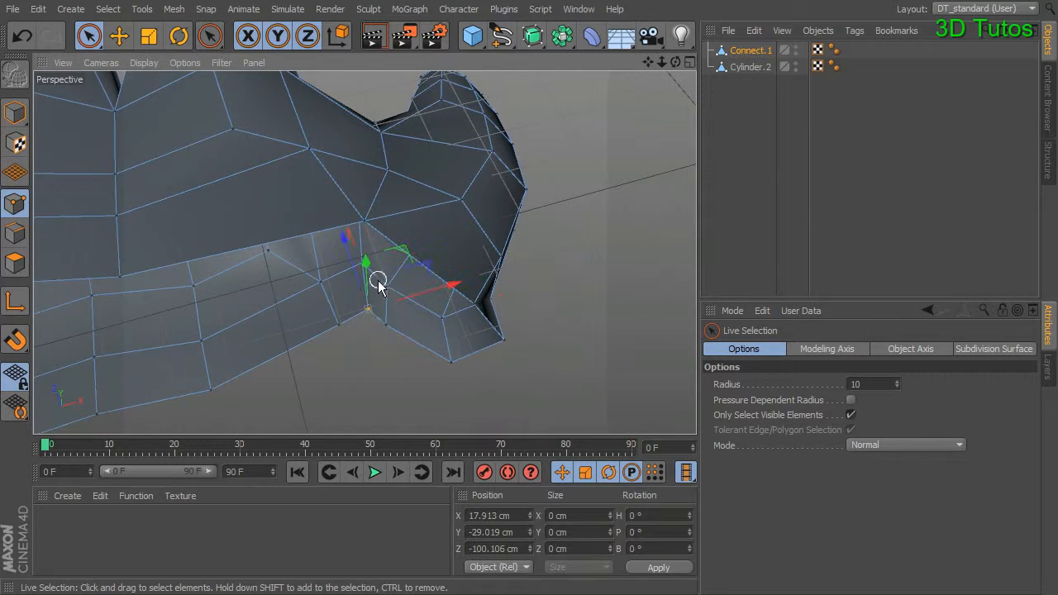
pyautogui.rightClick(376, 356)
pyautogui.rightClick(608, 87)
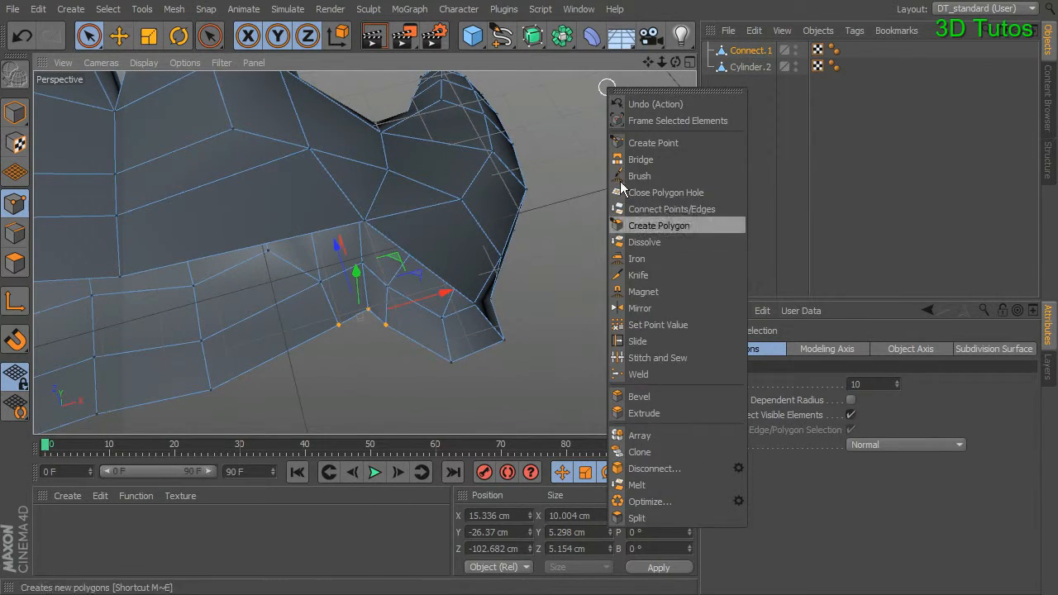
pyautogui.click(636, 373)
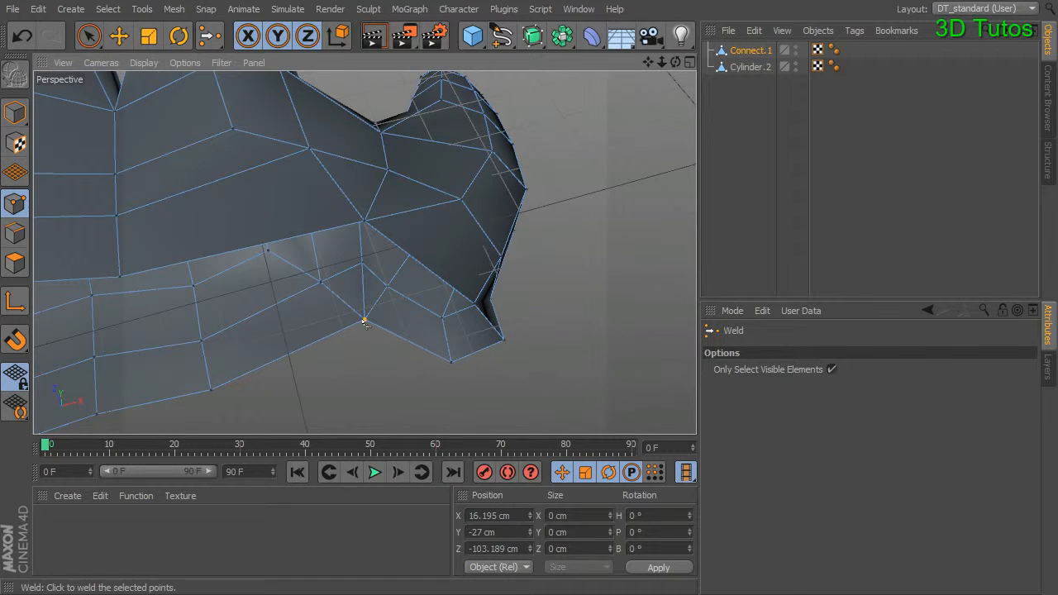
pyautogui.click(88, 36)
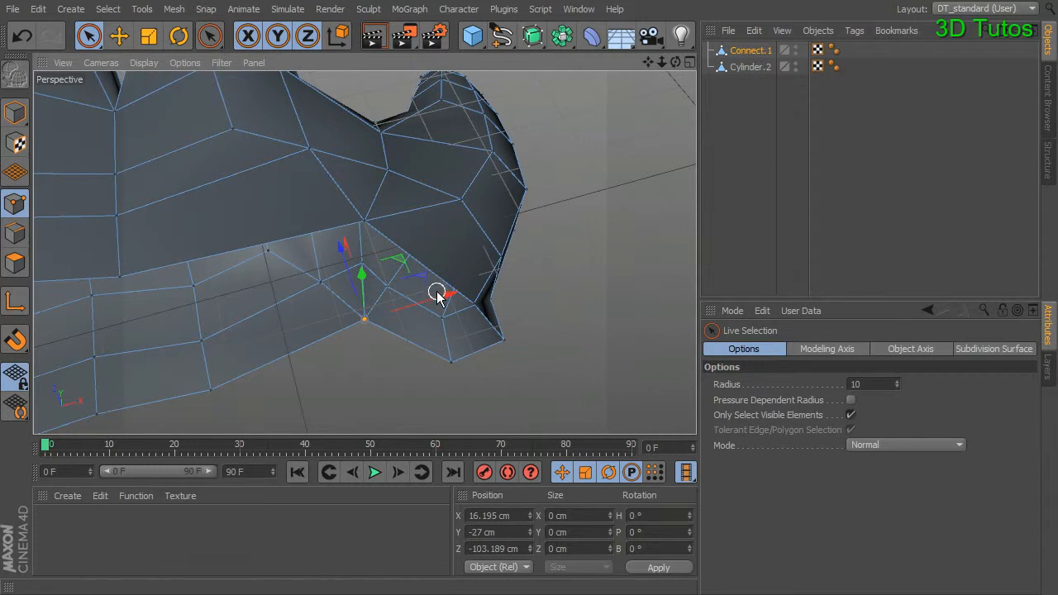
pyautogui.moveTo(445, 300); pyautogui.dragTo(425, 307)
# Move the upper border point beside the thumb toward the wrist and the thumb's outer border point about 4 cm inward along X
pyautogui.keyDown('alt'); pyautogui.moveTo(316, 265); pyautogui.dragTo(387, 275); pyautogui.keyUp('alt')
pyautogui.click(364, 221)
pyautogui.moveTo(344, 156); pyautogui.dragTo(350, 176)
pyautogui.keyDown('alt'); pyautogui.moveTo(430, 199); pyautogui.dragTo(537, 342); pyautogui.keyUp('alt')
pyautogui.click(497, 317)
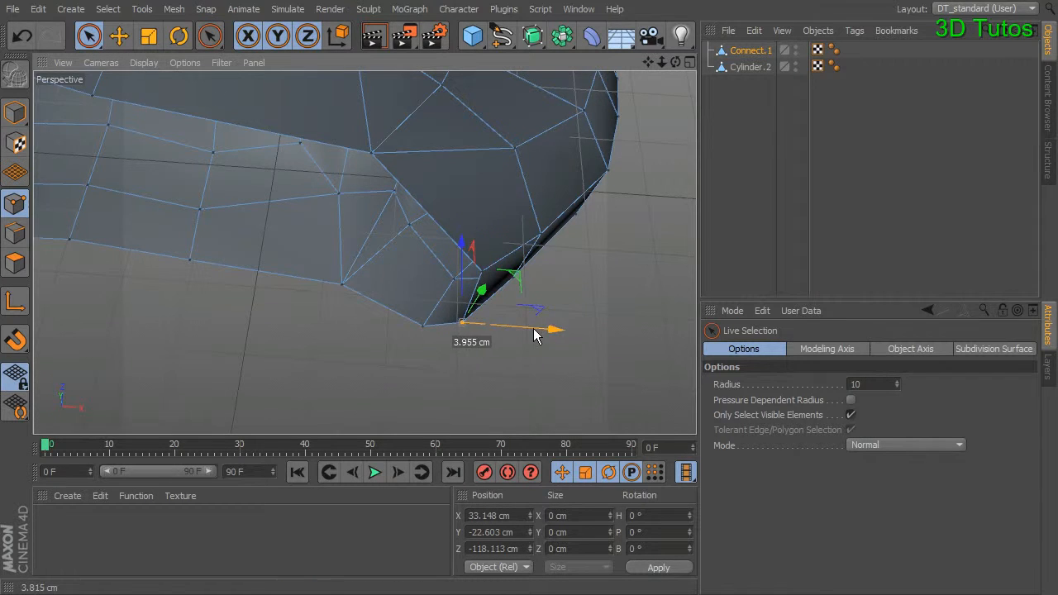
# Raise the last two upper points below the pinky, at the open border, by about 1.8 cm
pyautogui.keyDown('alt'); pyautogui.moveTo(562, 325); pyautogui.dragTo(463, 281, button='right'); pyautogui.keyUp('alt')
pyautogui.keyDown('alt'); pyautogui.moveTo(430, 274); pyautogui.dragTo(447, 311, button='middle'); pyautogui.keyUp('alt')
pyautogui.keyDown('alt'); pyautogui.moveTo(363, 251); pyautogui.dragTo(513, 277); pyautogui.keyUp('alt')
pyautogui.moveTo(370, 306)
pyautogui.keyDown('alt'); pyautogui.mouseDown()
pyautogui.moveTo(451, 299)
pyautogui.moveTo(414, 272)
pyautogui.mouseUp(); pyautogui.keyUp('alt')
pyautogui.keyDown('alt'); pyautogui.moveTo(361, 293); pyautogui.dragTo(420, 309); pyautogui.keyUp('alt')
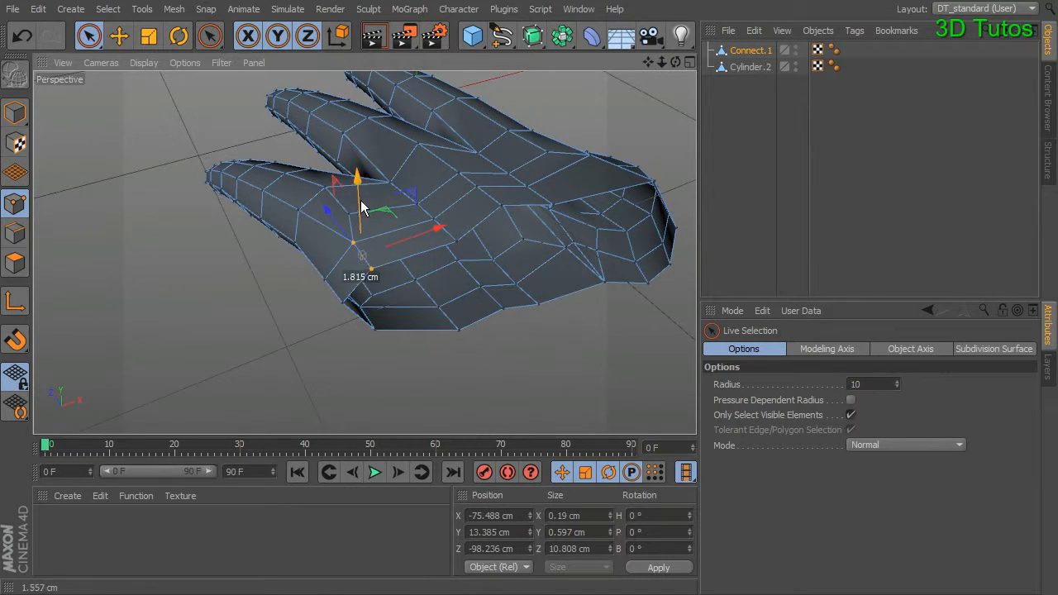
# Examine the hand's open border from several angles and compare it with the open end of the character's arm
pyautogui.keyDown('alt'); pyautogui.moveTo(526, 248); pyautogui.dragTo(418, 274, button='middle'); pyautogui.keyUp('alt')
pyautogui.keyDown('alt'); pyautogui.moveTo(418, 279); pyautogui.dragTo(472, 284); pyautogui.keyUp('alt')
pyautogui.keyDown('alt'); pyautogui.moveTo(364, 253); pyautogui.dragTo(414, 351); pyautogui.keyUp('alt')
pyautogui.keyDown('alt'); pyautogui.moveTo(387, 319); pyautogui.dragTo(249, 378); pyautogui.keyUp('alt')
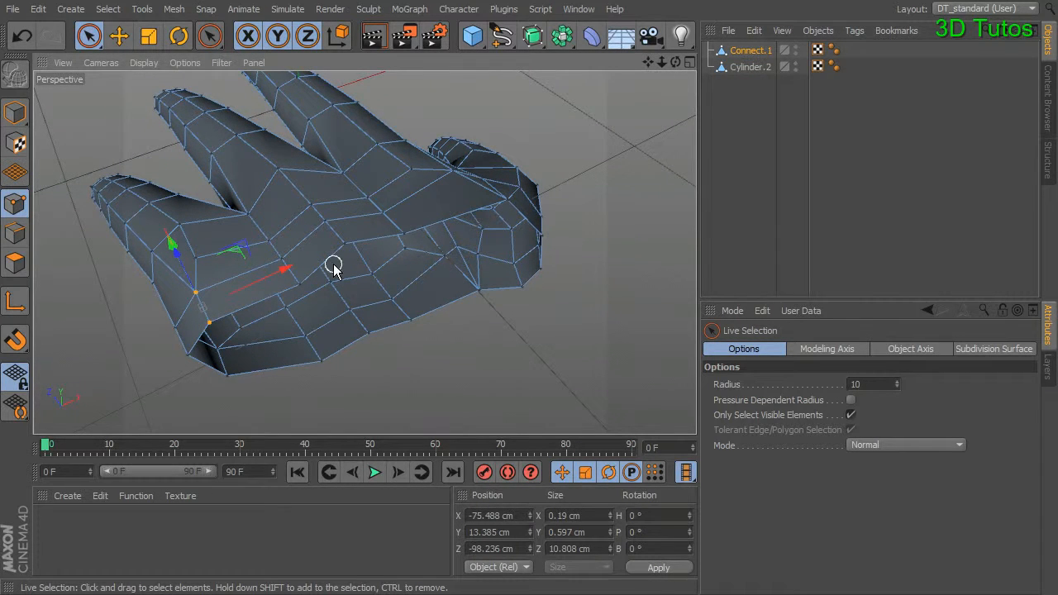
pyautogui.keyDown('alt'); pyautogui.moveTo(501, 243); pyautogui.dragTo(491, 211); pyautogui.keyUp('alt')
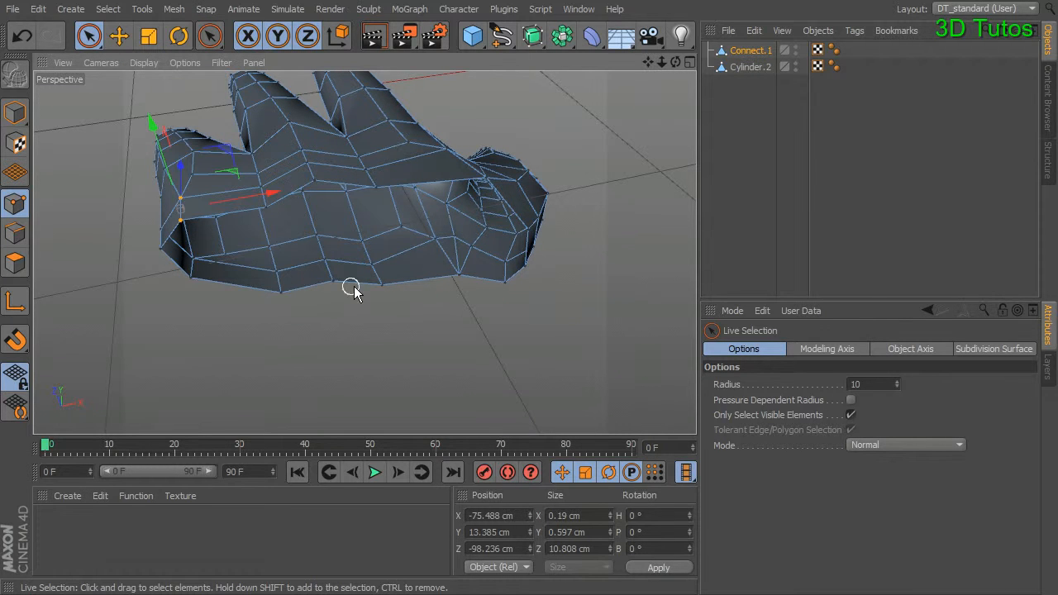
pyautogui.keyDown('alt'); pyautogui.moveTo(300, 296); pyautogui.dragTo(524, 352); pyautogui.keyUp('alt')
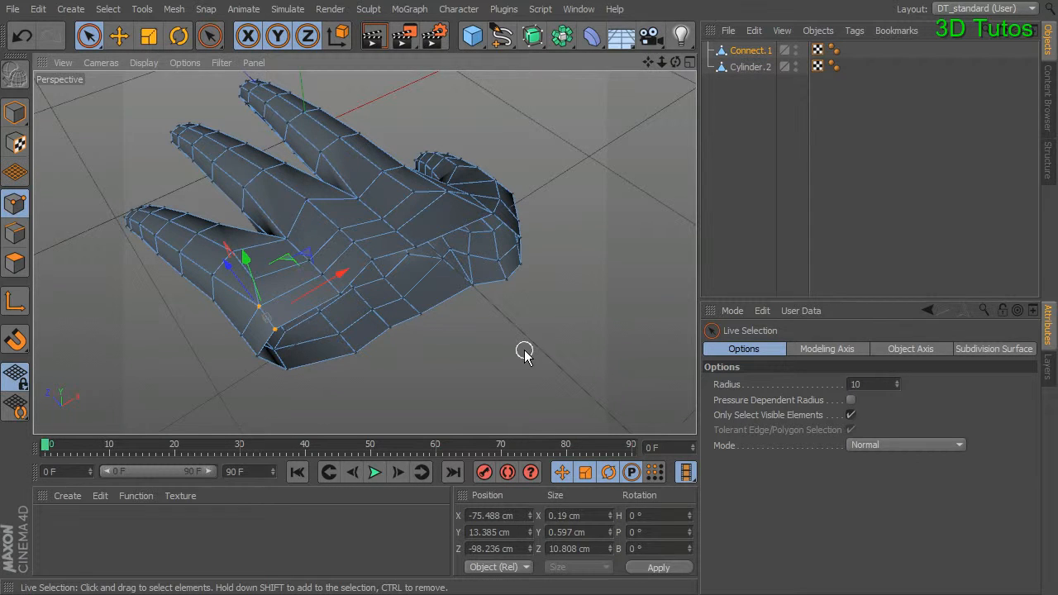
pyautogui.scroll(-5, 530, 347)
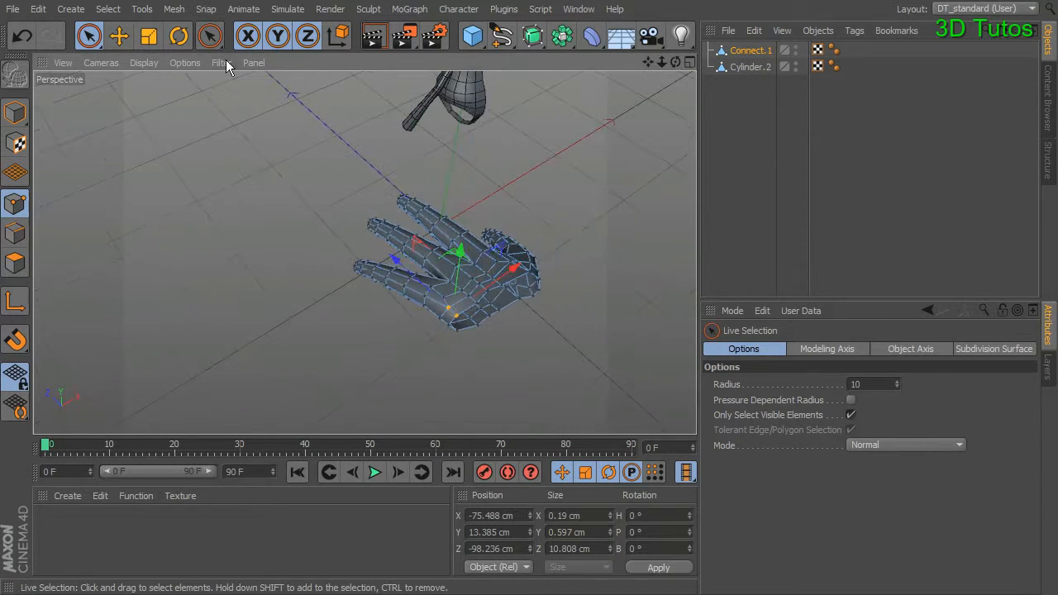
pyautogui.click(10, 120)
pyautogui.keyDown('alt'); pyautogui.moveTo(273, 132); pyautogui.dragTo(59, 237); pyautogui.keyUp('alt')
pyautogui.keyDown('alt'); pyautogui.moveTo(59, 237); pyautogui.dragTo(333, 282, button='right'); pyautogui.keyUp('alt')
pyautogui.keyDown('alt'); pyautogui.moveTo(332, 282); pyautogui.dragTo(598, 253); pyautogui.keyUp('alt')
pyautogui.keyDown('alt'); pyautogui.moveTo(598, 252); pyautogui.dragTo(589, 165, button='middle'); pyautogui.keyUp('alt')
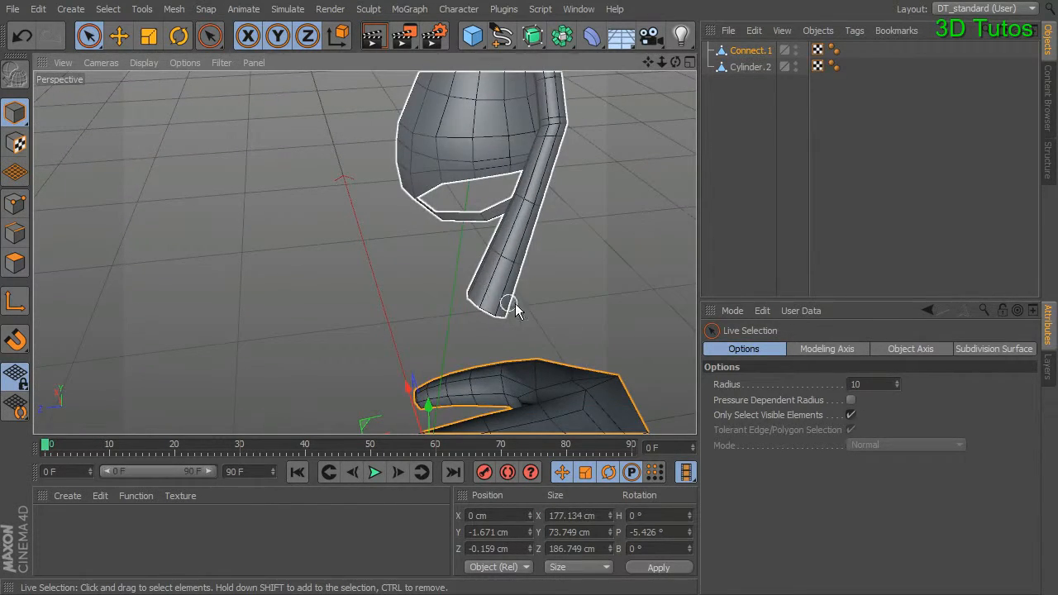
pyautogui.keyDown('alt'); pyautogui.moveTo(552, 331); pyautogui.dragTo(340, 104, button='middle'); pyautogui.keyUp('alt')
pyautogui.scroll(3, 339, 104)
pyautogui.keyDown('alt'); pyautogui.moveTo(496, 289); pyautogui.dragTo(302, 274, button='right'); pyautogui.keyUp('alt')
pyautogui.moveTo(363, 248)
pyautogui.keyDown('alt'); pyautogui.mouseDown()
pyautogui.moveTo(408, 337)
pyautogui.moveTo(365, 252)
pyautogui.mouseUp(); pyautogui.keyUp('alt')
pyautogui.keyDown('alt'); pyautogui.moveTo(365, 253); pyautogui.dragTo(422, 372, button='right'); pyautogui.keyUp('alt')
pyautogui.keyDown('alt'); pyautogui.moveTo(423, 372); pyautogui.dragTo(513, 303); pyautogui.keyUp('alt')
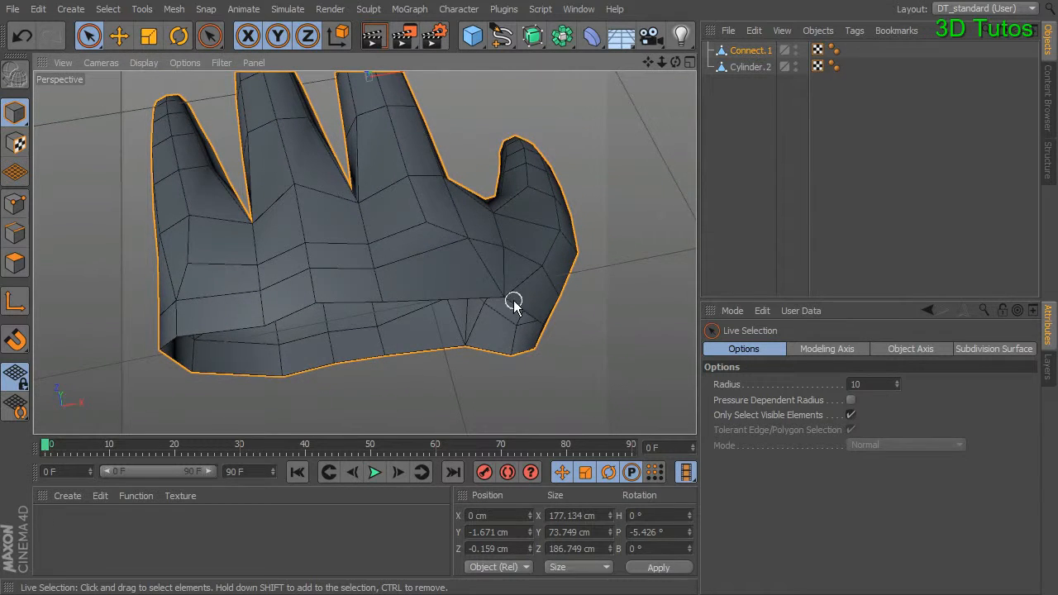
pyautogui.keyDown('alt'); pyautogui.moveTo(397, 243); pyautogui.dragTo(493, 251); pyautogui.keyUp('alt')
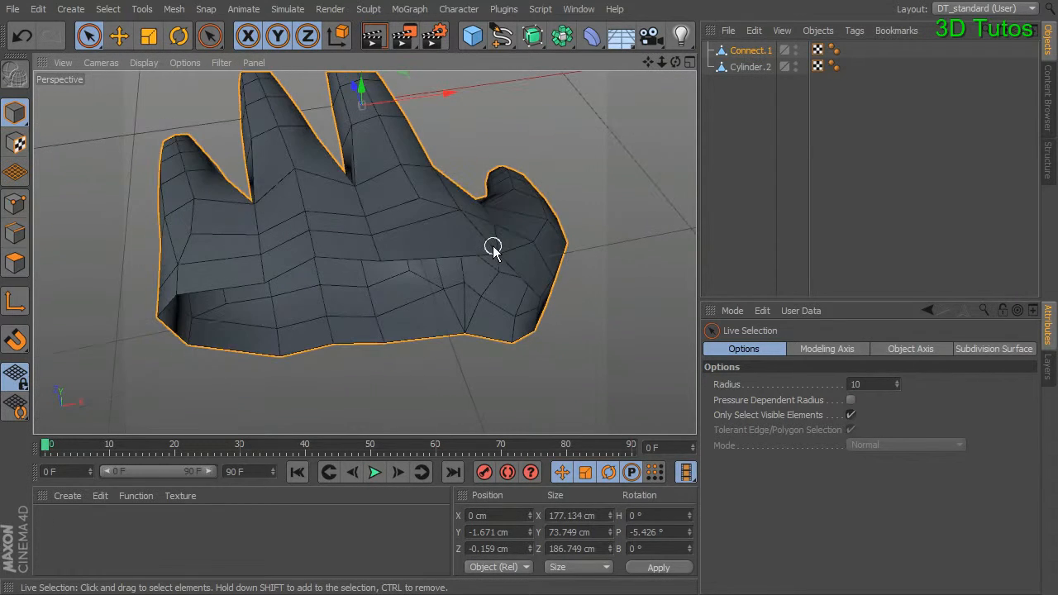
pyautogui.keyDown('alt'); pyautogui.moveTo(519, 320); pyautogui.dragTo(59, 212); pyautogui.keyUp('alt')
# Weld the two outer border points below the thumb at their midpoint
pyautogui.click(17, 204)
pyautogui.keyDown('alt'); pyautogui.moveTo(465, 286); pyautogui.dragTo(427, 357); pyautogui.keyUp('alt')
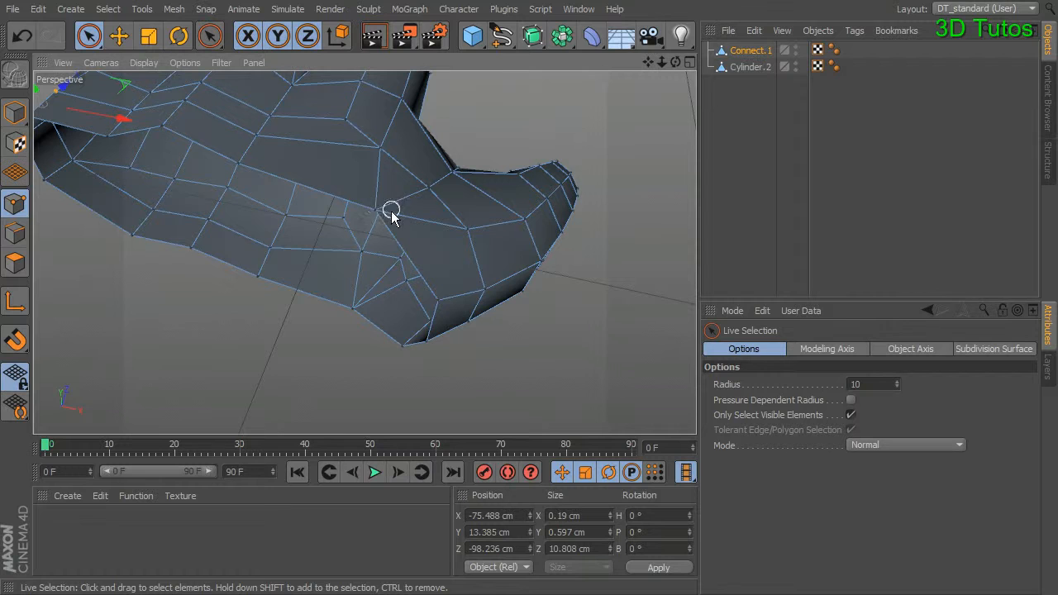
pyautogui.keyDown('alt'); pyautogui.moveTo(410, 198); pyautogui.dragTo(567, 206); pyautogui.keyUp('alt')
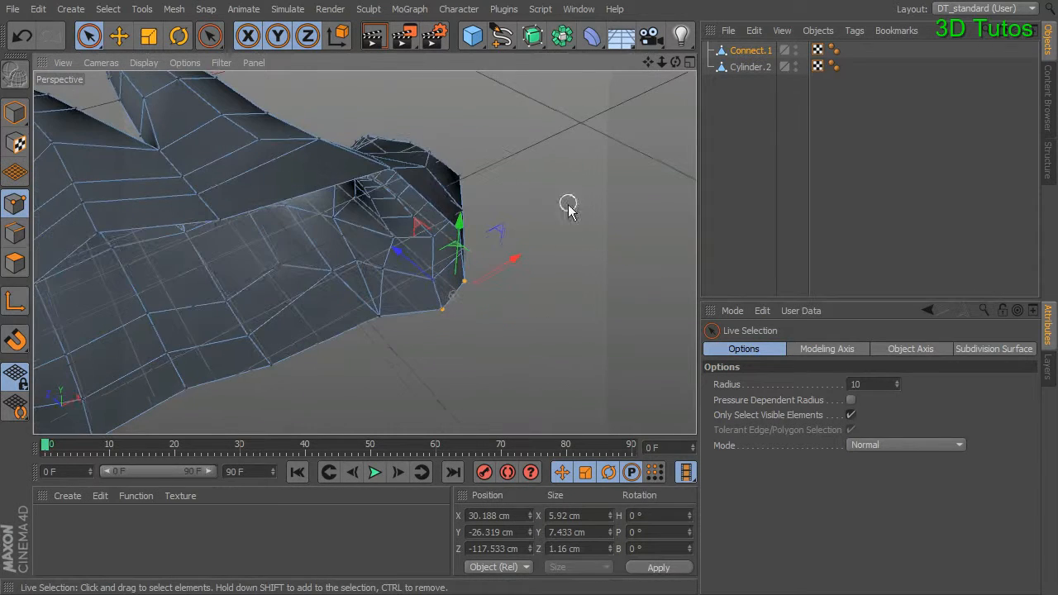
pyautogui.rightClick(568, 132)
pyautogui.click(604, 418)
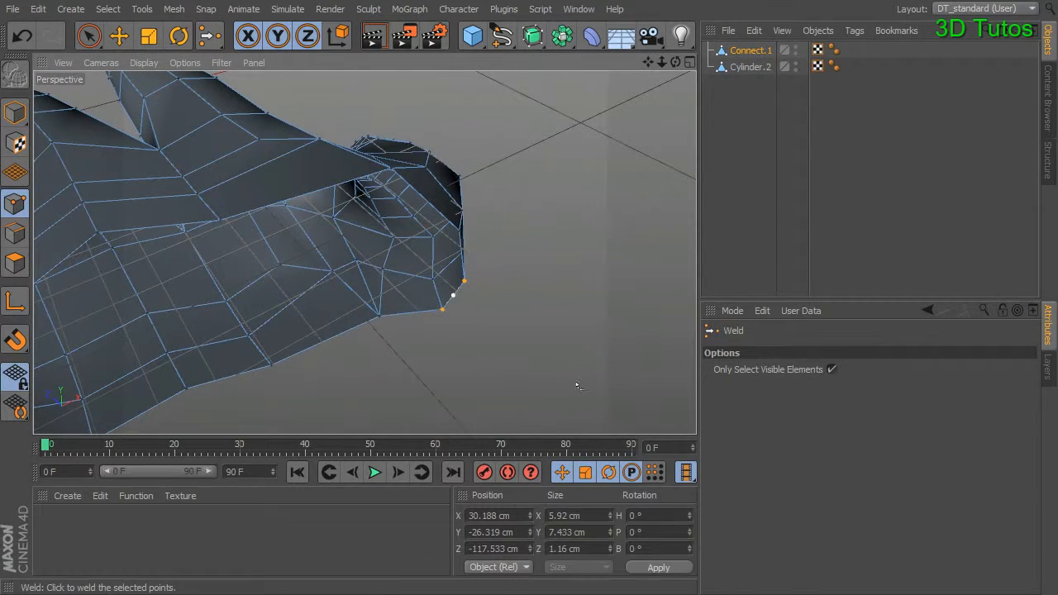
pyautogui.keyDown('alt'); pyautogui.moveTo(453, 295); pyautogui.dragTo(323, 340); pyautogui.keyUp('alt')
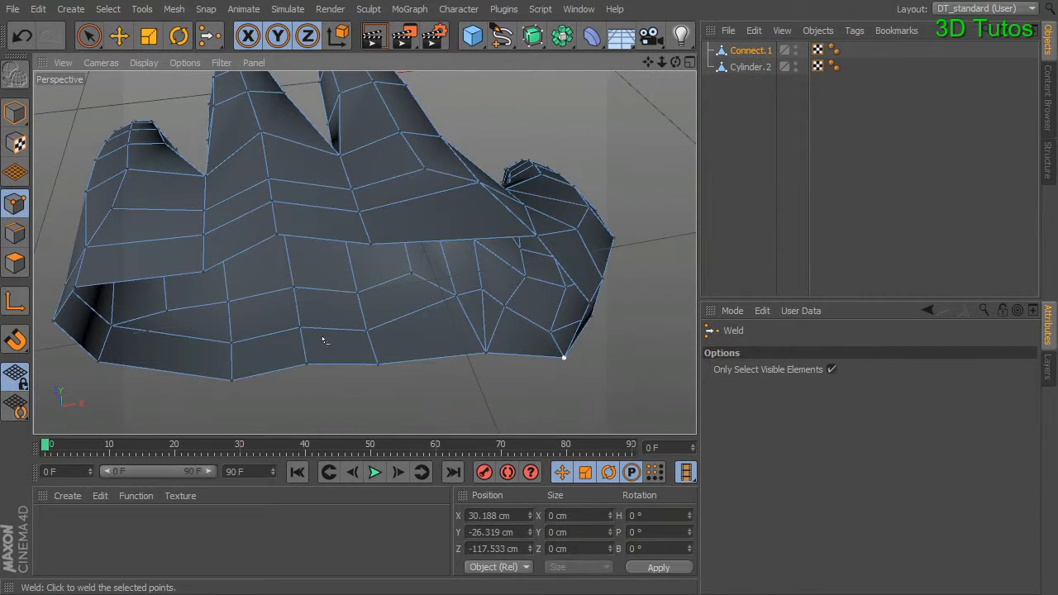
# Select the three upper border points below the middle of the hand and shift them slightly toward the fingers
pyautogui.keyDown('alt'); pyautogui.moveTo(349, 307); pyautogui.dragTo(403, 379); pyautogui.keyUp('alt')
pyautogui.click(89, 36)
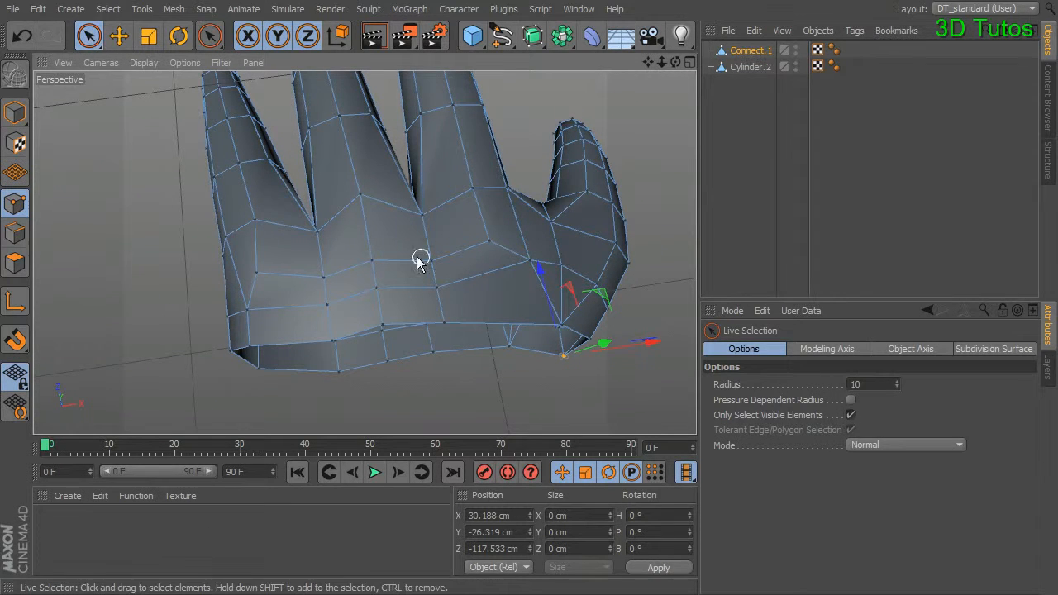
pyautogui.keyDown('alt'); pyautogui.moveTo(406, 259); pyautogui.dragTo(310, 300); pyautogui.keyUp('alt')
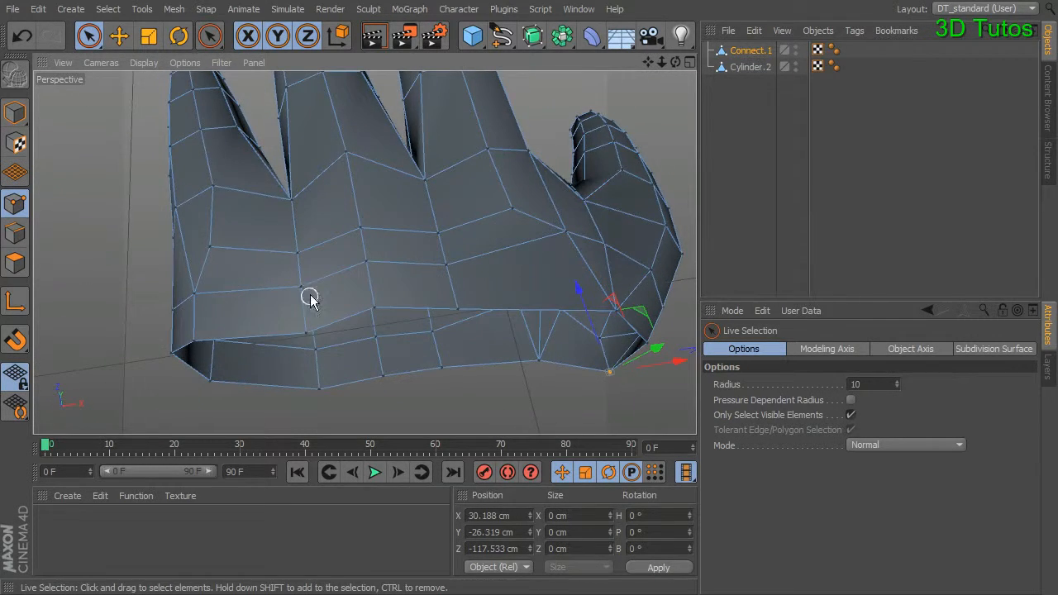
pyautogui.click(306, 333)
pyautogui.keyDown('shift'); pyautogui.click(375, 308); pyautogui.keyUp('shift')
pyautogui.keyDown('shift'); pyautogui.click(458, 308); pyautogui.keyUp('shift')
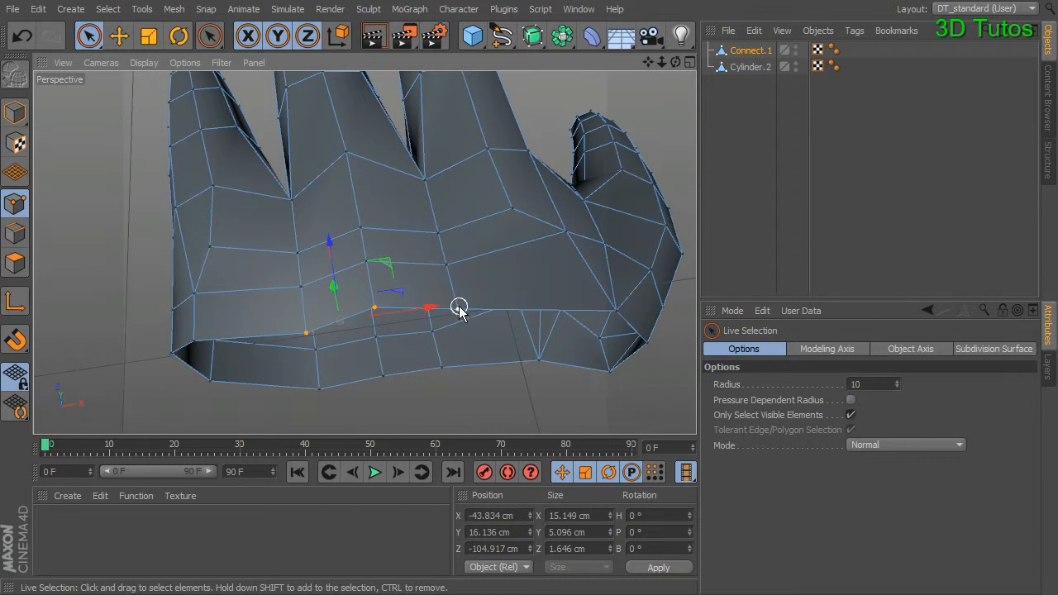
pyautogui.moveTo(376, 239); pyautogui.dragTo(366, 220)
# Shift the upper border point between the palm and the thumb toward the palm to about X 11.2 cm
pyautogui.keyDown('alt'); pyautogui.moveTo(485, 272); pyautogui.dragTo(482, 247); pyautogui.keyUp('alt')
pyautogui.click(500, 298)
pyautogui.moveTo(568, 289); pyautogui.dragTo(473, 330)
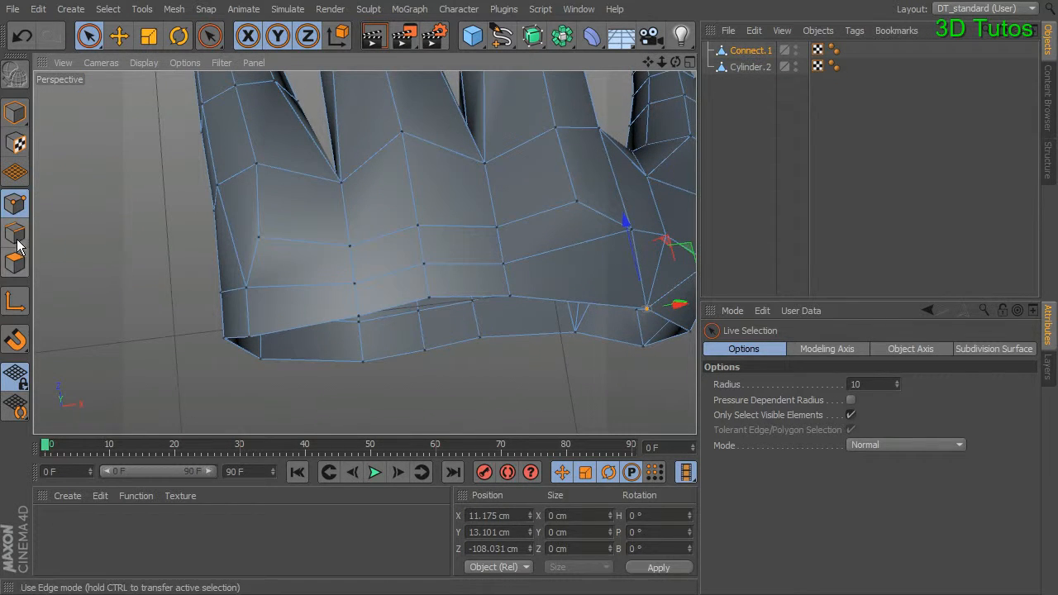
# Extrude the two middle edges of the hand's upper border and pull them toward the wrist to about Z -115.4 cm
pyautogui.click(15, 240)
pyautogui.click(413, 303)
pyautogui.keyDown('shift'); pyautogui.click(450, 291); pyautogui.keyUp('shift')
pyautogui.keyDown('alt'); pyautogui.moveTo(500, 323); pyautogui.dragTo(478, 287); pyautogui.keyUp('alt')
pyautogui.rightClick(526, 321)
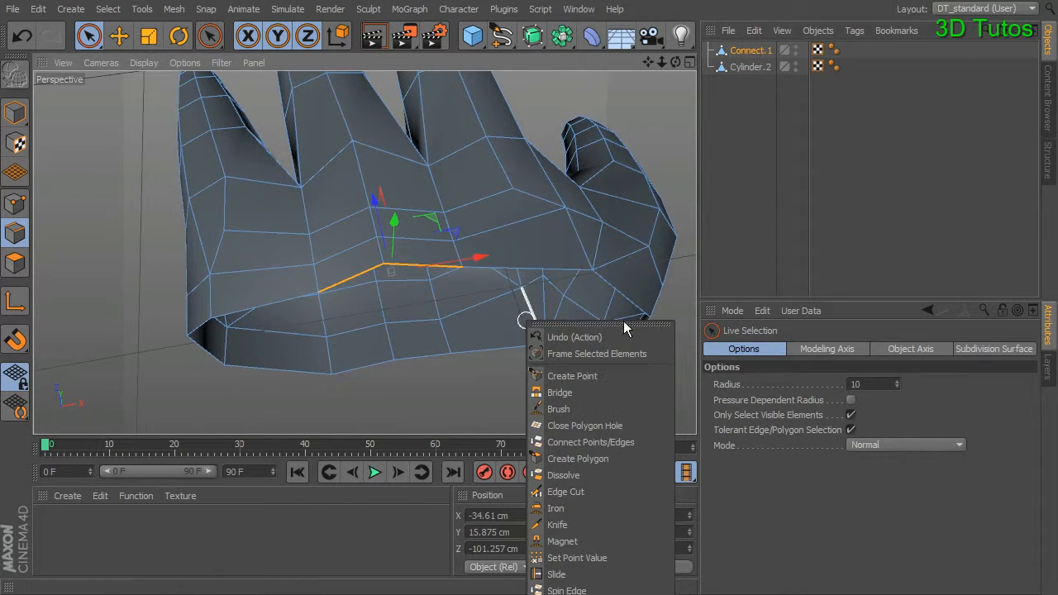
pyautogui.rightClick(640, 123)
pyautogui.rightClick(637, 109)
pyautogui.click(691, 449)
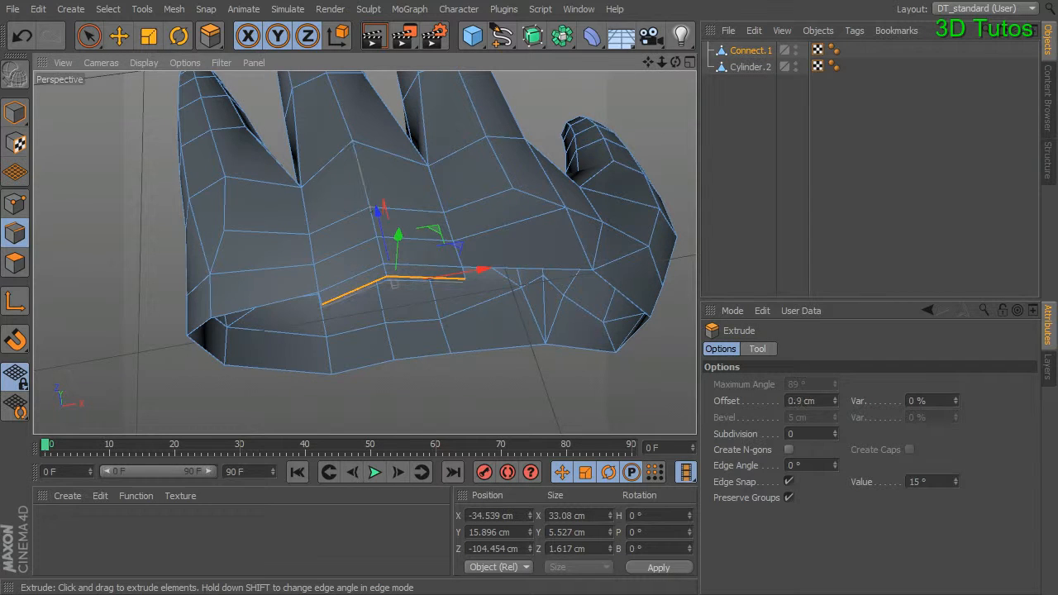
pyautogui.moveTo(365, 201); pyautogui.dragTo(385, 242)
# Weld the thumb-side corner of the new upper strip onto the border point between the palm and the thumb
pyautogui.click(89, 37)
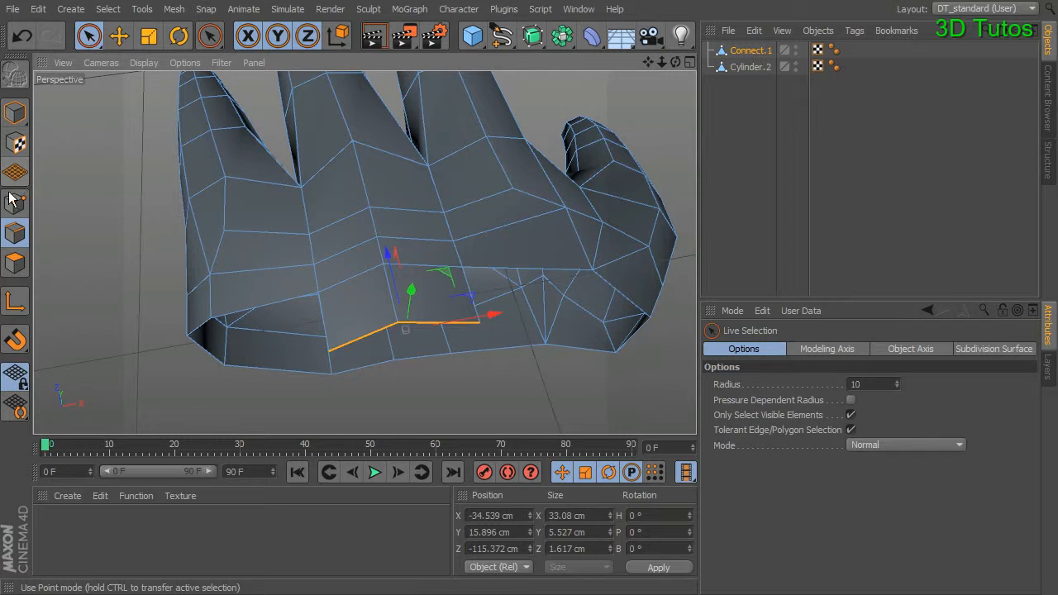
pyautogui.press('Return')
pyautogui.click(479, 324)
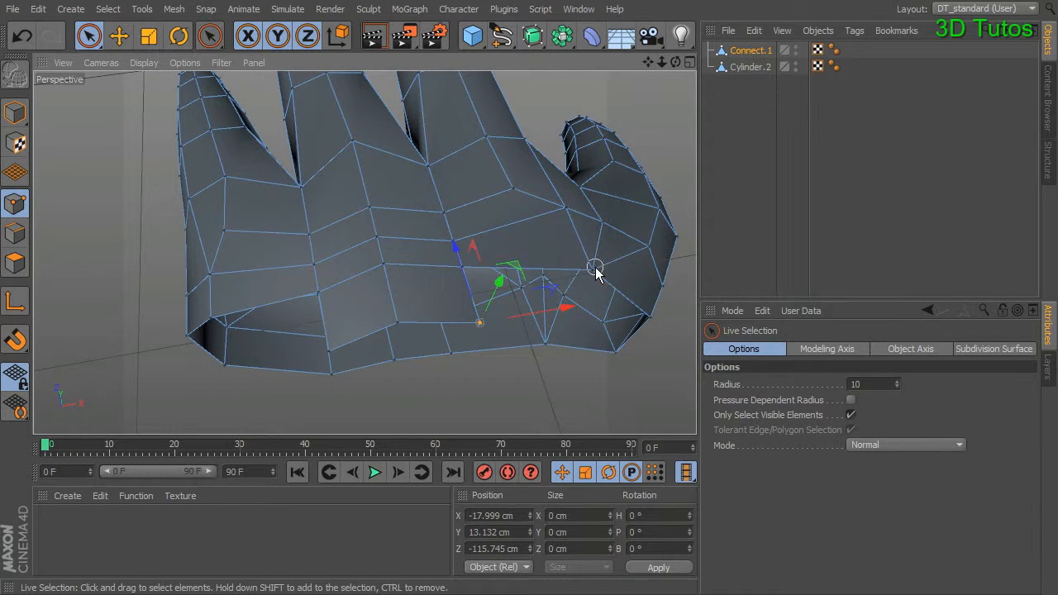
pyautogui.rightClick(655, 271)
pyautogui.click(703, 559)
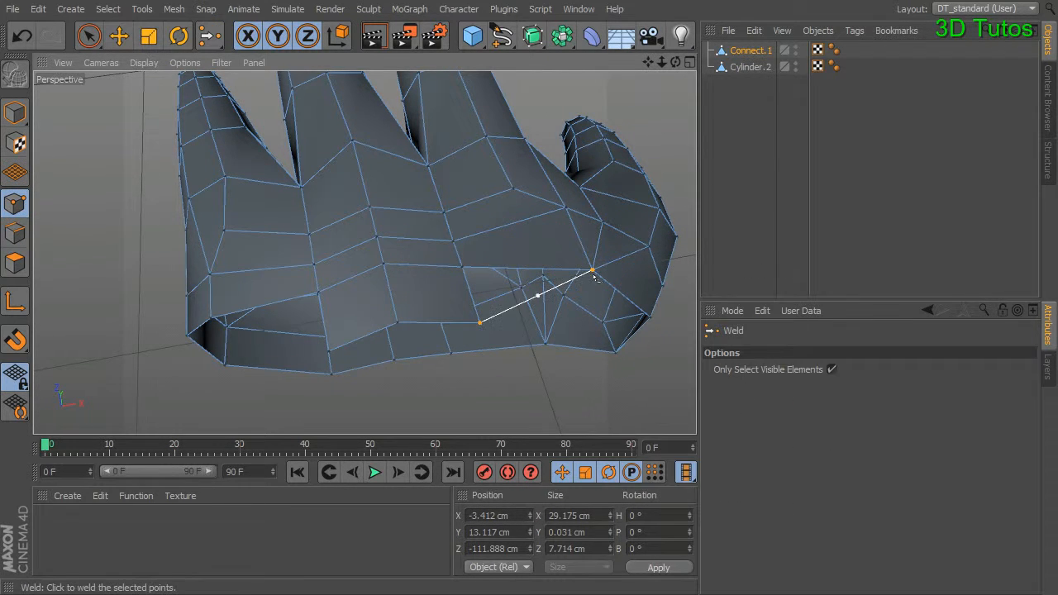
pyautogui.click(545, 285)
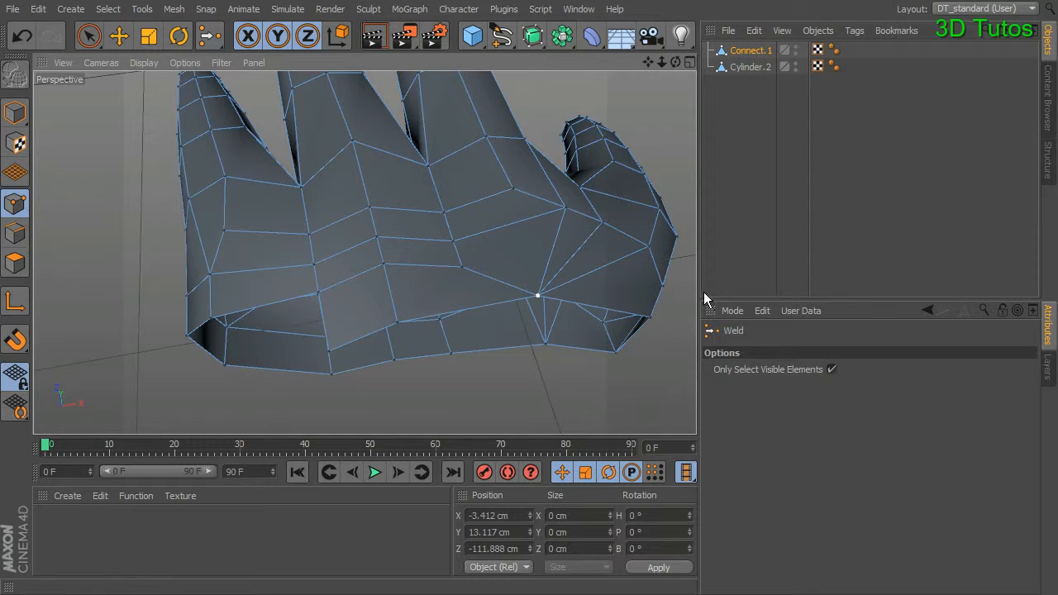
pyautogui.click(592, 270)
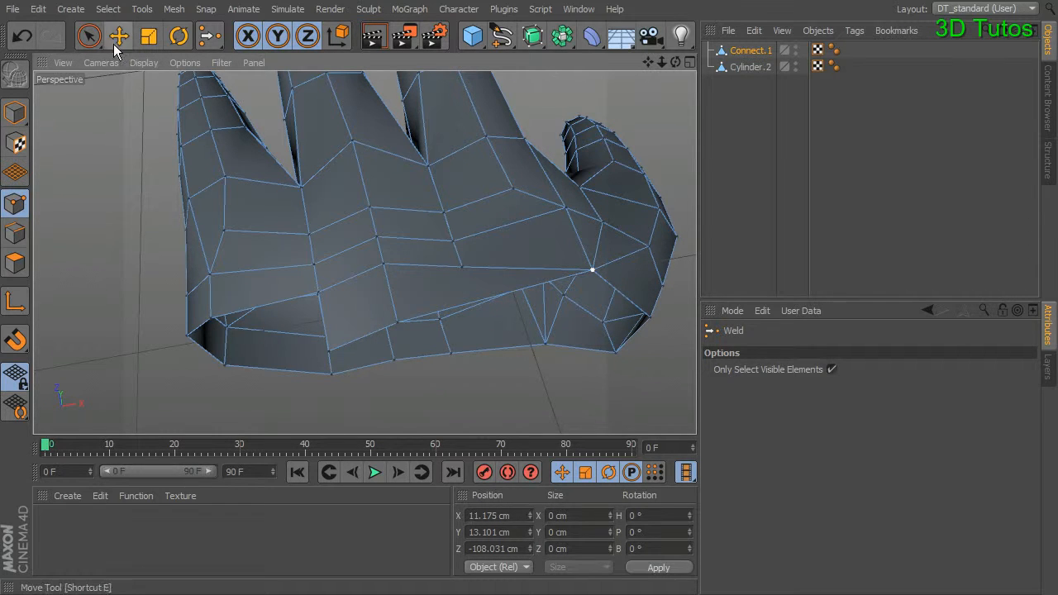
# Weld the strip's other corner onto the upper border point below the outer finger opposite the thumb
pyautogui.click(89, 35)
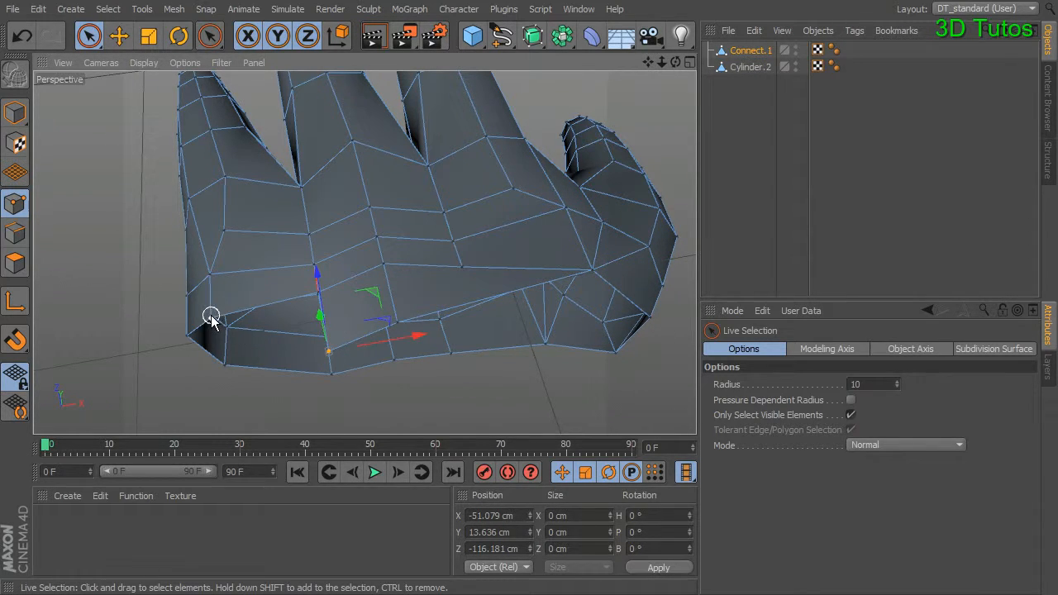
pyautogui.rightClick(328, 354)
pyautogui.press('Escape')
pyautogui.rightClick(643, 100)
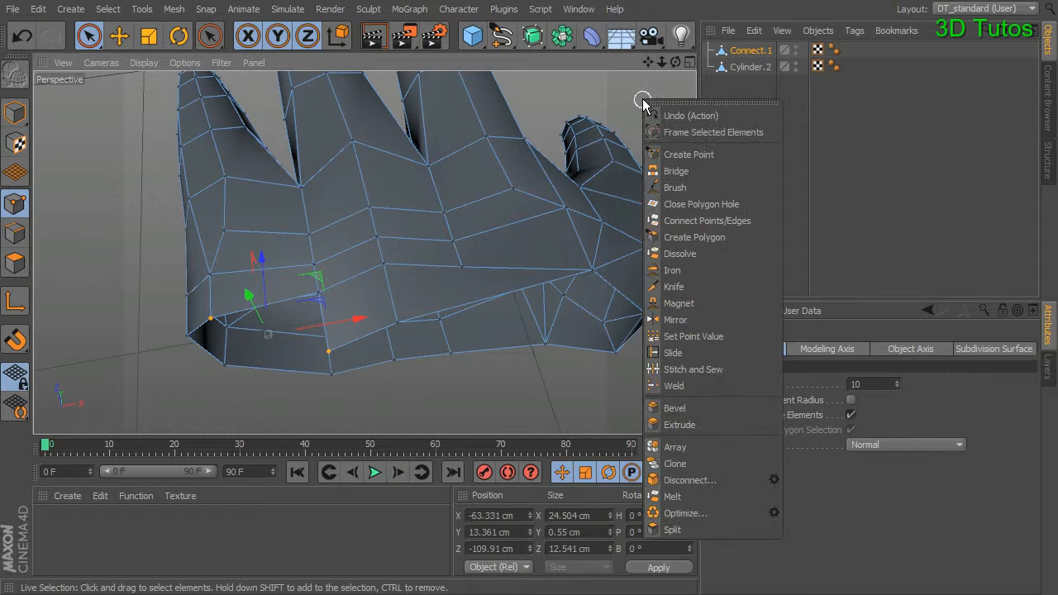
pyautogui.click(674, 386)
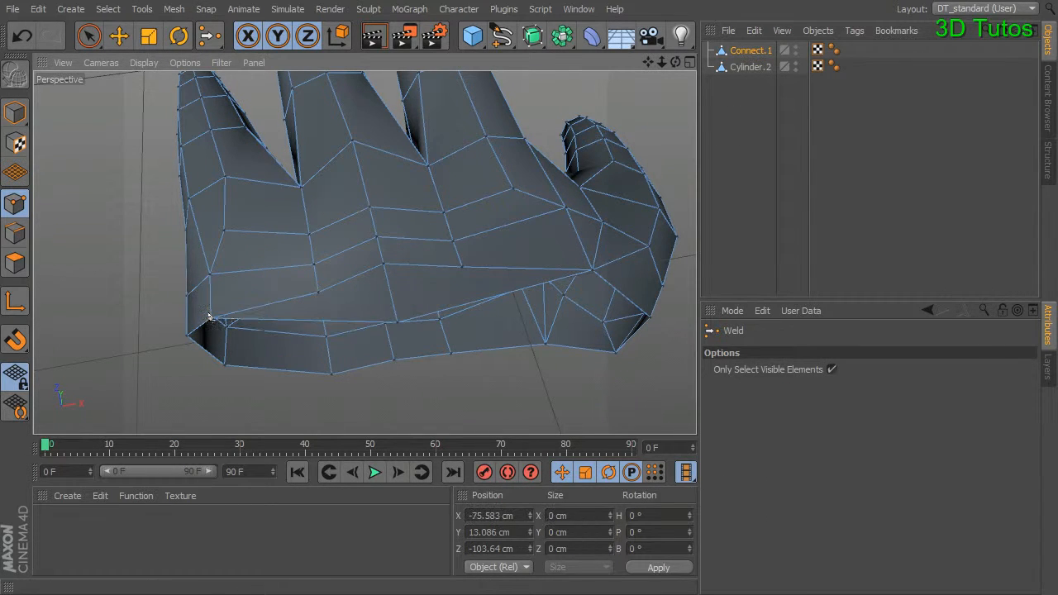
# Select the middle point of the upper border and shift it slightly further toward the wrist
pyautogui.click(88, 35)
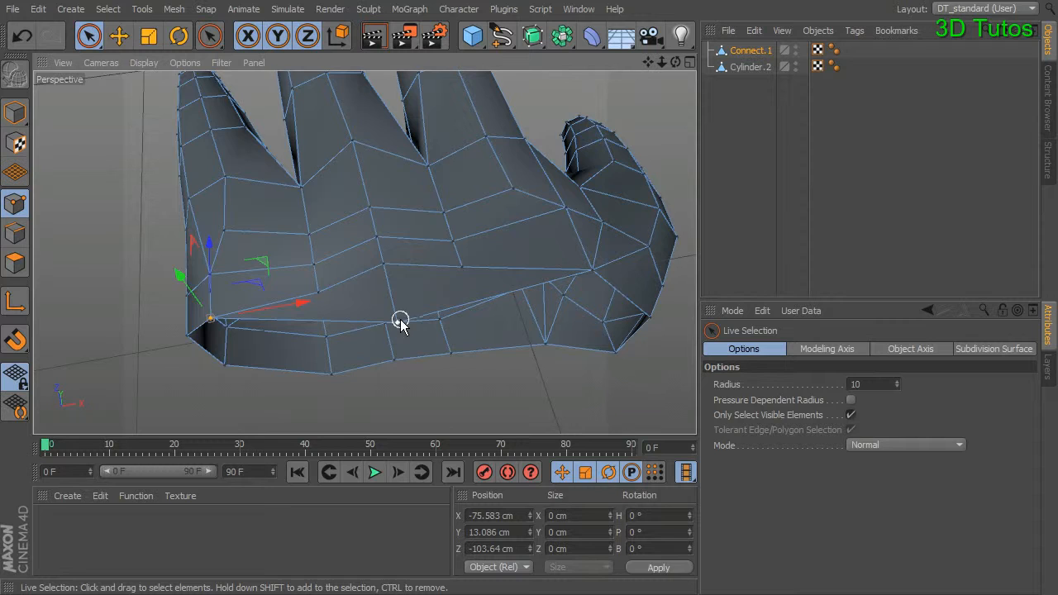
pyautogui.keyDown('alt'); pyautogui.moveTo(461, 310); pyautogui.dragTo(484, 365); pyautogui.keyUp('alt')
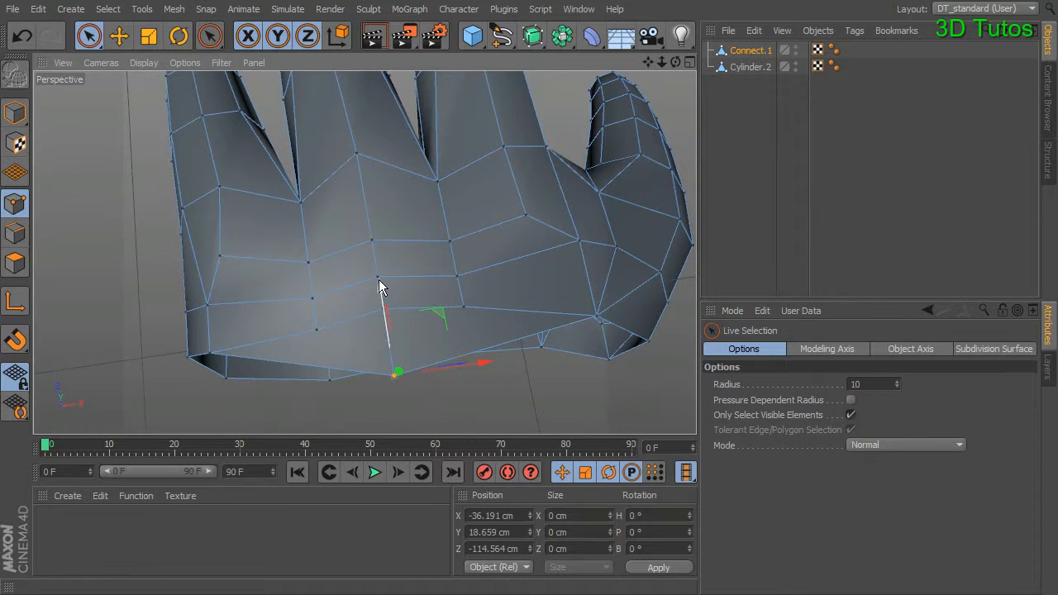
pyautogui.moveTo(380, 289); pyautogui.dragTo(385, 307)
# Select the column of three upper palm points nearer the outer finger and shift them slightly toward the fingers, centred at about Z -87.9 cm
pyautogui.click(316, 328)
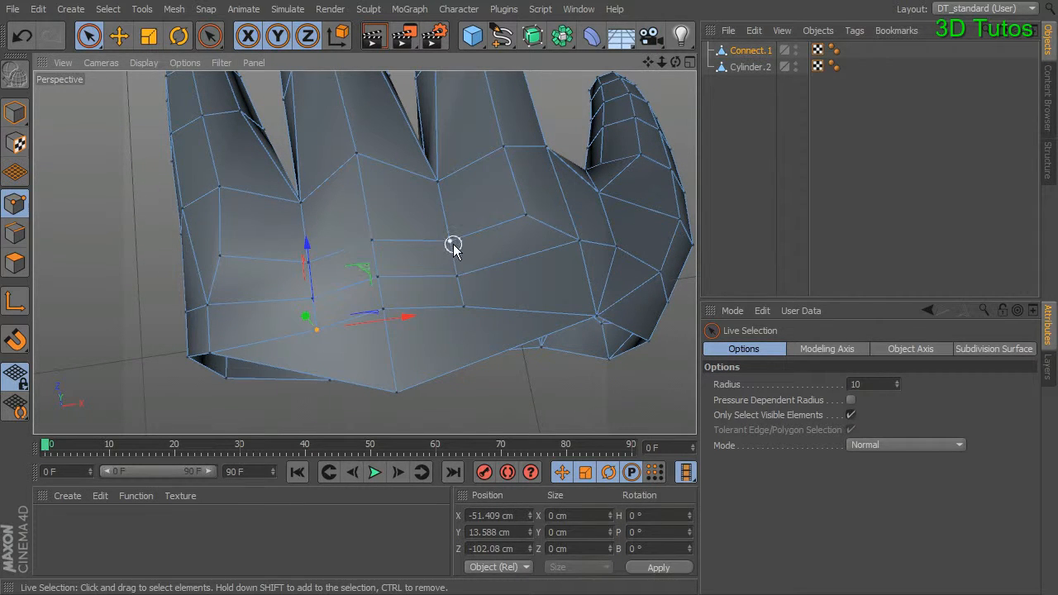
pyautogui.keyDown('alt'); pyautogui.moveTo(466, 229); pyautogui.dragTo(441, 199); pyautogui.keyUp('alt')
pyautogui.moveTo(312, 329); pyautogui.dragTo(316, 332)
pyautogui.moveTo(306, 206); pyautogui.dragTo(305, 181)
# Dissolve the diagonal edge running from the upper border point into the base of the thumb
pyautogui.keyDown('alt'); pyautogui.moveTo(611, 258); pyautogui.dragTo(592, 259, button='right'); pyautogui.keyUp('alt')
pyautogui.keyDown('alt'); pyautogui.moveTo(592, 260); pyautogui.dragTo(588, 257); pyautogui.keyUp('alt')
pyautogui.keyDown('alt'); pyautogui.moveTo(588, 257); pyautogui.dragTo(437, 270, button='middle'); pyautogui.keyUp('alt')
pyautogui.keyDown('alt'); pyautogui.moveTo(437, 270); pyautogui.dragTo(475, 265, button='right'); pyautogui.keyUp('alt')
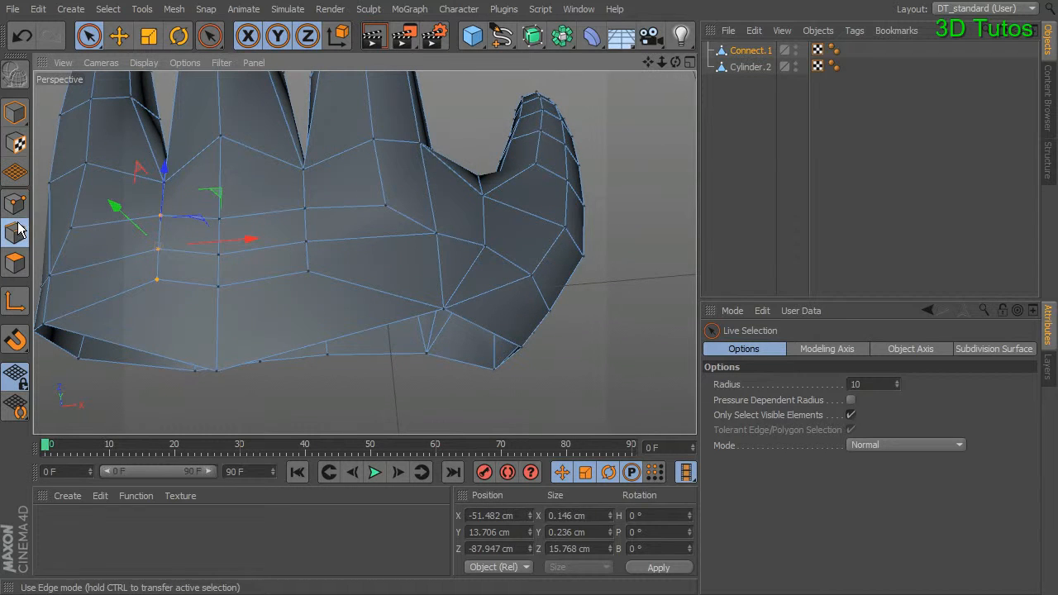
pyautogui.click(18, 231)
pyautogui.click(471, 275)
pyautogui.rightClick(656, 160)
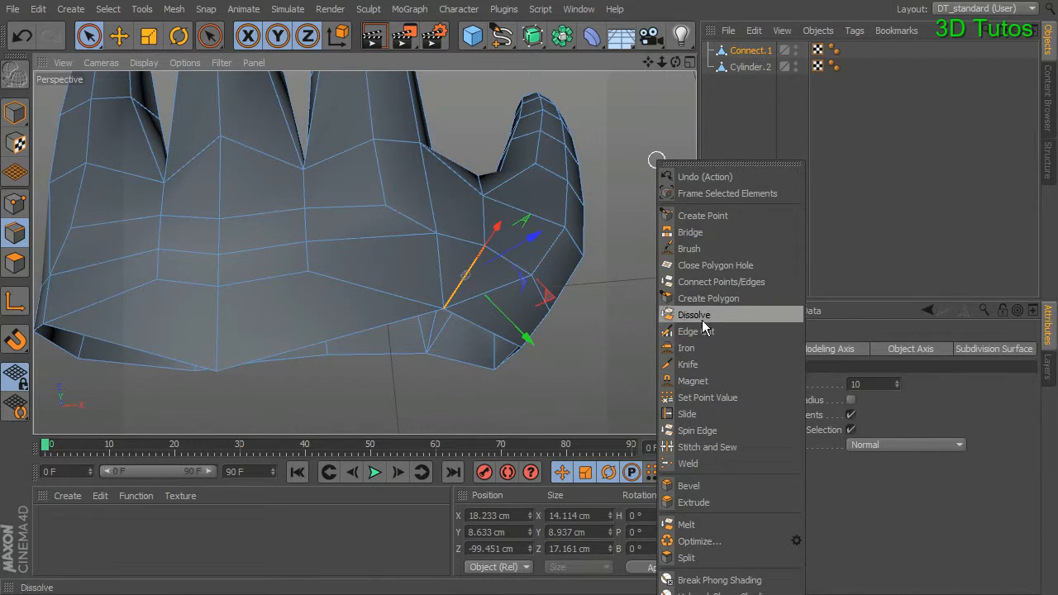
pyautogui.click(701, 318)
# Move the upper border point between the palm and thumb toward the palm, to about X 1.7 cm and Z -109.6 cm
pyautogui.keyDown('alt'); pyautogui.moveTo(538, 272); pyautogui.dragTo(312, 224); pyautogui.keyUp('alt')
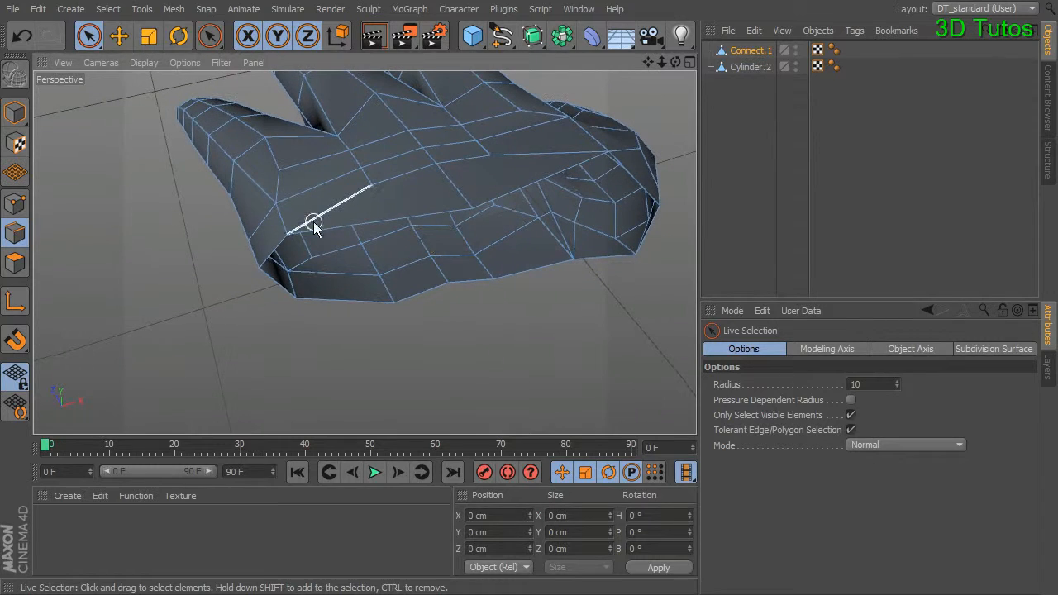
pyautogui.click(15, 203)
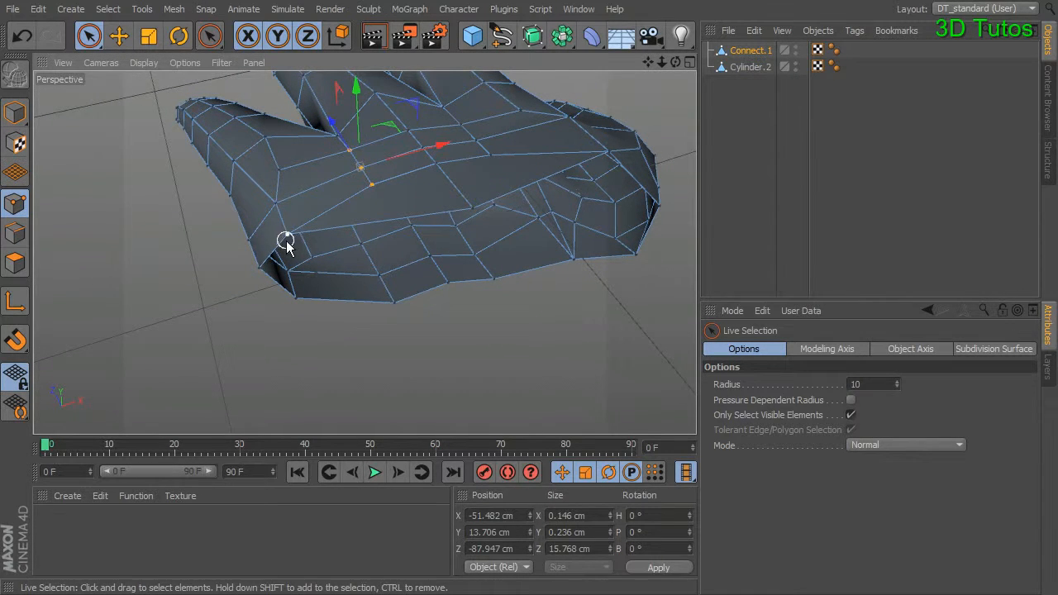
pyautogui.keyDown('alt'); pyautogui.moveTo(314, 240); pyautogui.dragTo(489, 215); pyautogui.keyUp('alt')
pyautogui.click(498, 252)
pyautogui.moveTo(587, 253); pyautogui.dragTo(552, 253)
pyautogui.moveTo(450, 183); pyautogui.dragTo(450, 174)
# Check the border points around the thumb side of the opening and adjust their placement
pyautogui.keyDown('alt'); pyautogui.moveTo(500, 217); pyautogui.dragTo(520, 316); pyautogui.keyUp('alt')
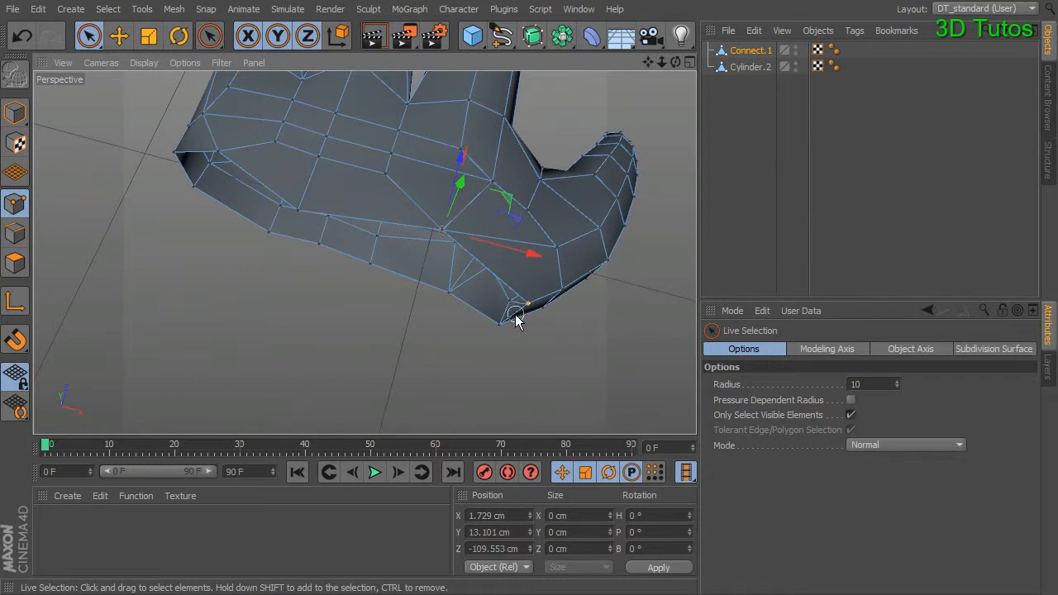
pyautogui.keyDown('alt'); pyautogui.moveTo(563, 346); pyautogui.dragTo(553, 196); pyautogui.keyUp('alt')
pyautogui.click(449, 360)
pyautogui.keyDown('alt'); pyautogui.moveTo(471, 347); pyautogui.dragTo(460, 326); pyautogui.keyUp('alt')
pyautogui.click(368, 314)
pyautogui.keyDown('alt'); pyautogui.moveTo(382, 306); pyautogui.dragTo(390, 343); pyautogui.keyUp('alt')
pyautogui.moveTo(372, 247); pyautogui.dragTo(320, 263)
pyautogui.click(316, 305)
pyautogui.click(412, 374)
# Select the three middle points of the lower border and shift them slightly toward the fingers, centred at about Z -109.3 cm
pyautogui.keyDown('alt'); pyautogui.moveTo(438, 389); pyautogui.dragTo(451, 316); pyautogui.keyUp('alt')
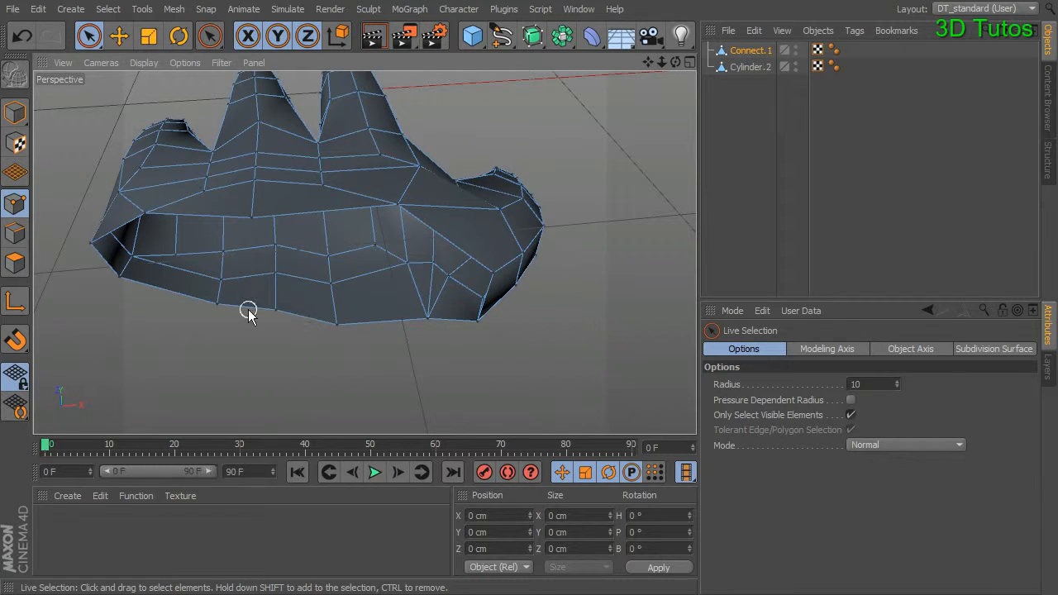
pyautogui.keyDown('alt'); pyautogui.moveTo(248, 309); pyautogui.dragTo(306, 352); pyautogui.keyUp('alt')
pyautogui.keyDown('alt'); pyautogui.moveTo(305, 352); pyautogui.dragTo(362, 337, button='right'); pyautogui.keyUp('alt')
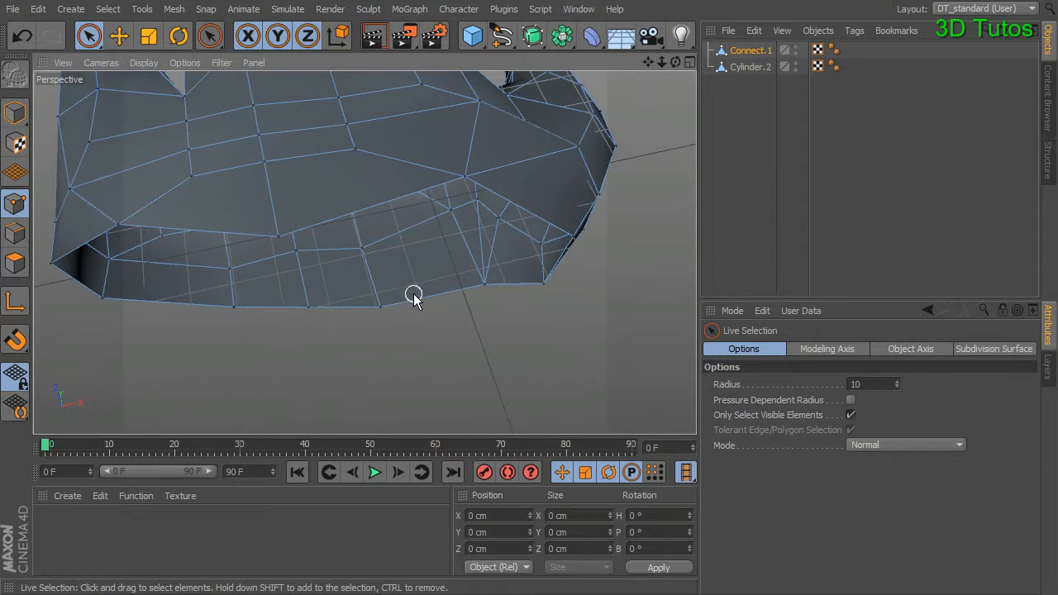
pyautogui.keyDown('alt'); pyautogui.moveTo(369, 325); pyautogui.dragTo(404, 331); pyautogui.keyUp('alt')
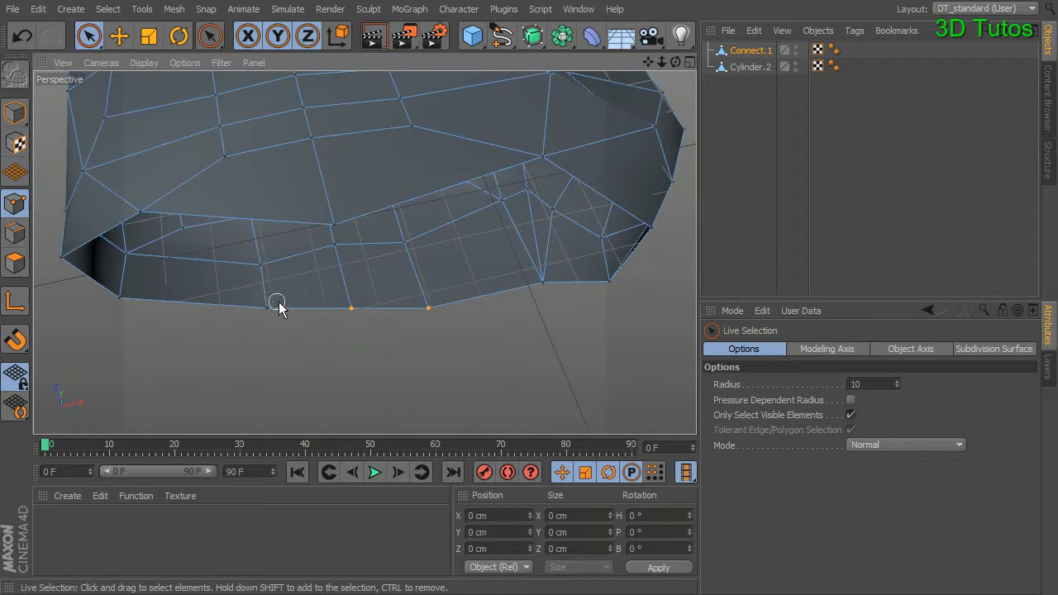
pyautogui.moveTo(277, 303); pyautogui.dragTo(268, 308)
pyautogui.keyDown('alt'); pyautogui.moveTo(359, 293); pyautogui.dragTo(359, 309); pyautogui.keyUp('alt')
pyautogui.moveTo(338, 247); pyautogui.dragTo(339, 229)
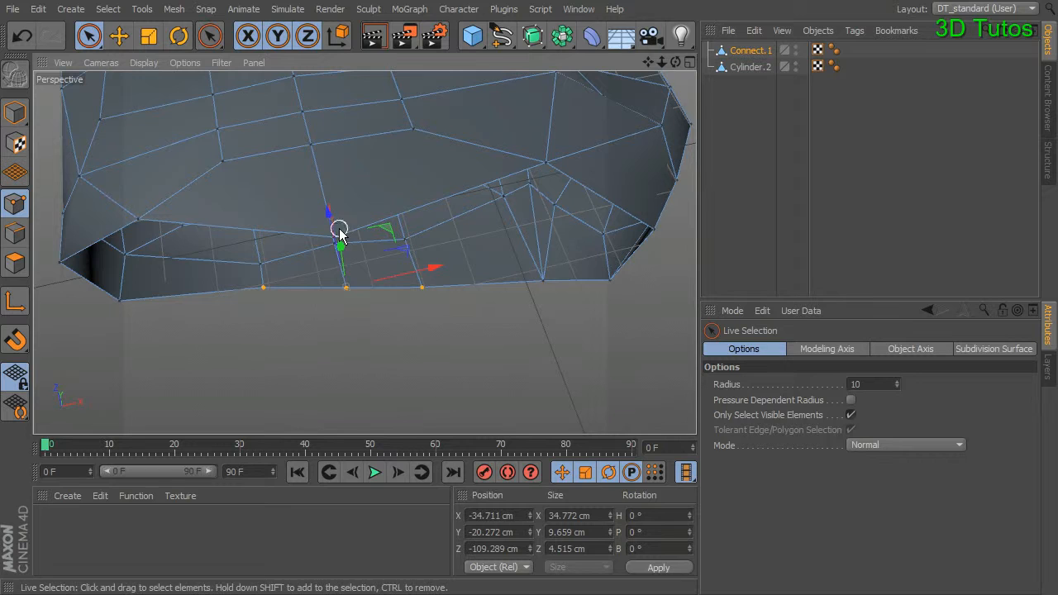
# Extrude the two middle edges of the lower border by 3.9 cm and pull them further toward the wrist
pyautogui.click(15, 233)
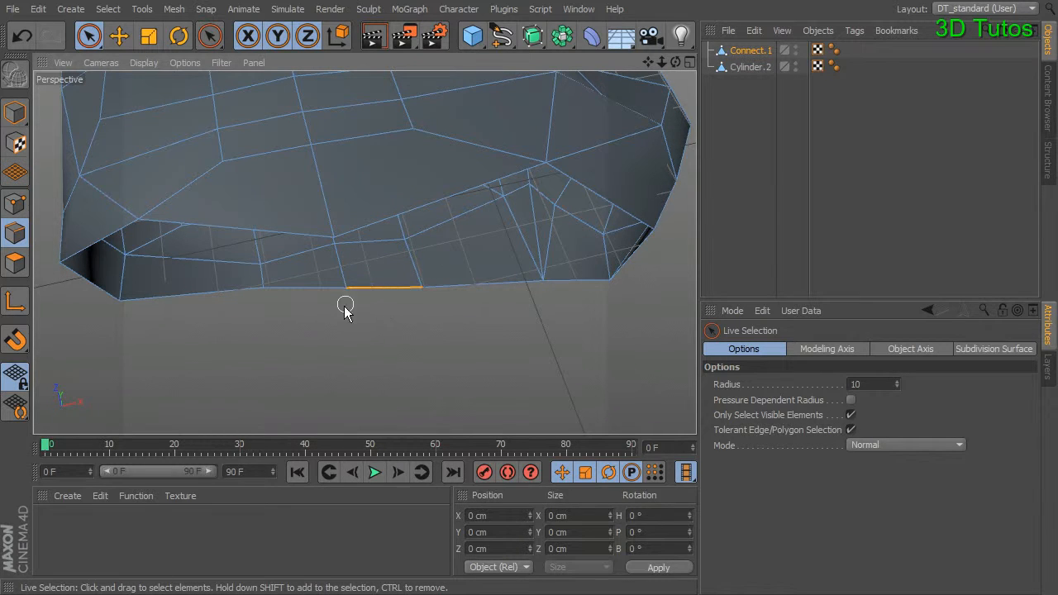
pyautogui.rightClick(402, 315)
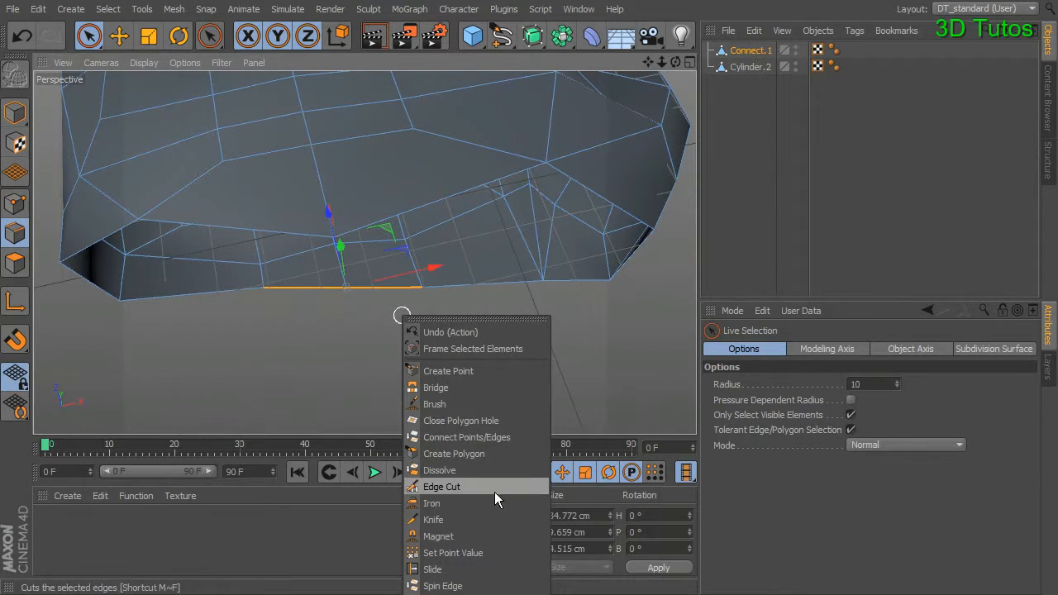
pyautogui.click(461, 577)
pyautogui.moveTo(322, 291); pyautogui.dragTo(353, 291)
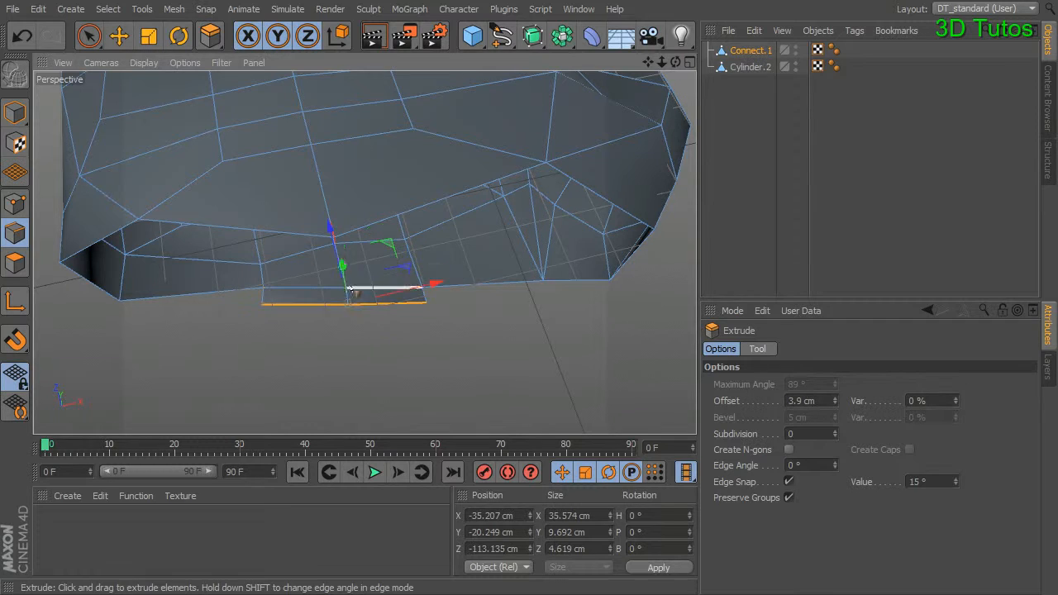
pyautogui.moveTo(329, 221); pyautogui.dragTo(339, 263)
# Weld the thumb-side corner of the lower strip onto the lower border point beside the thumb
pyautogui.click(16, 203)
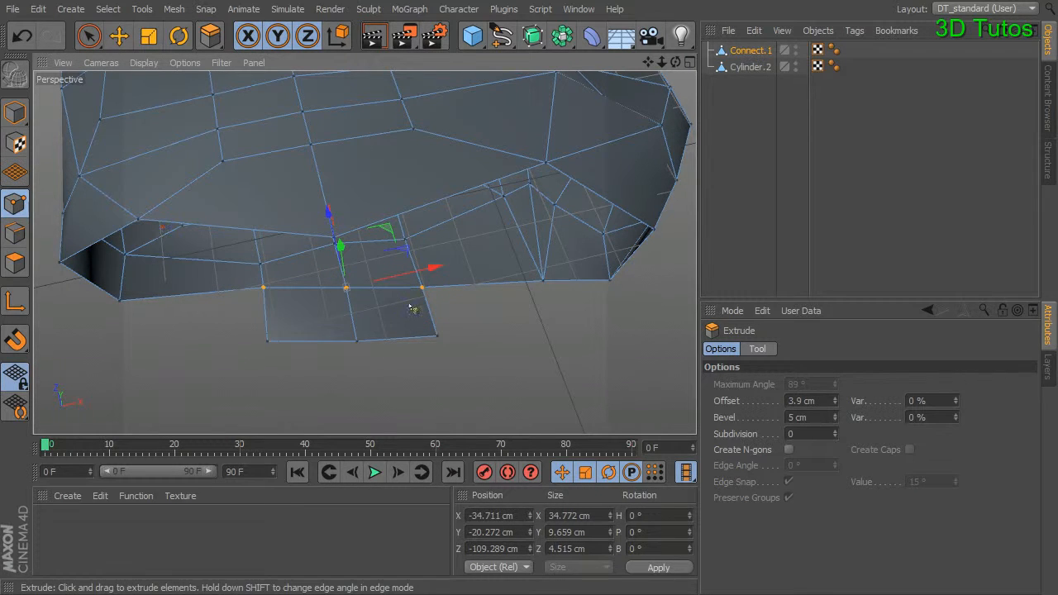
pyautogui.click(90, 35)
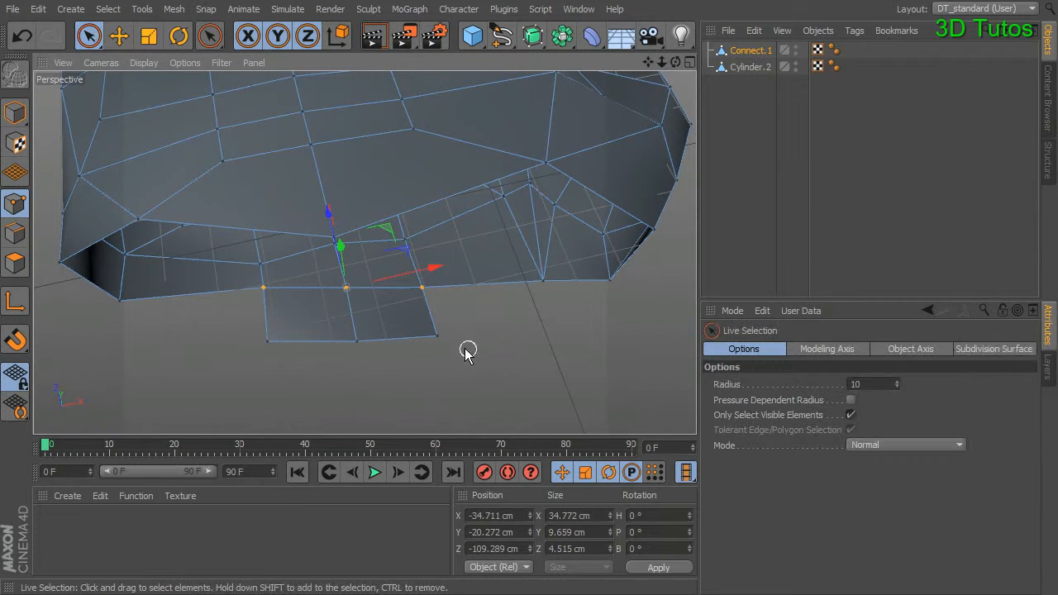
pyautogui.keyDown('shift'); pyautogui.click(543, 284); pyautogui.keyUp('shift')
pyautogui.rightClick(599, 318)
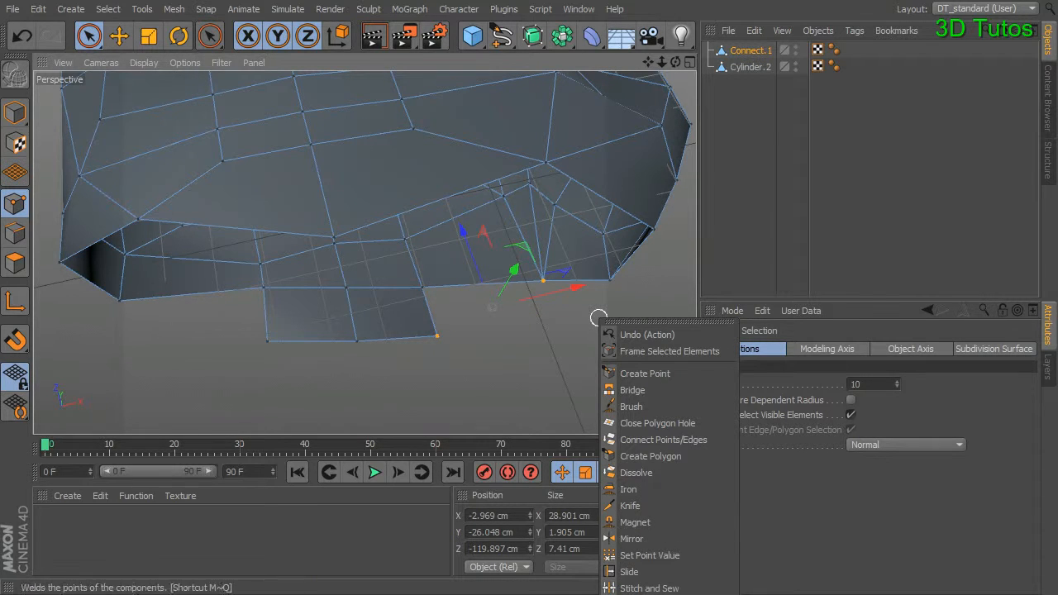
pyautogui.click(680, 229)
pyautogui.rightClick(679, 221)
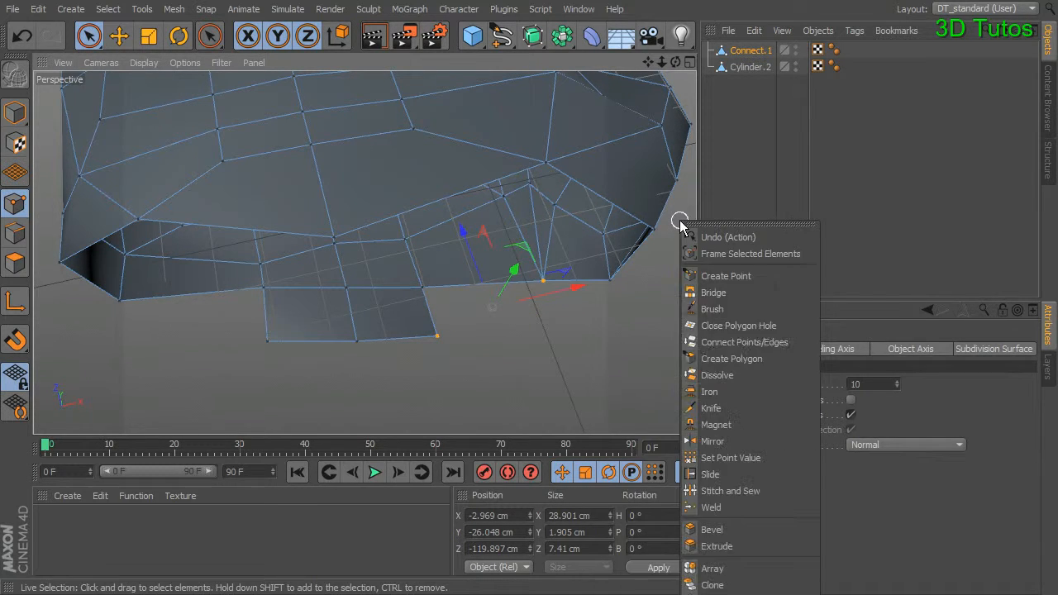
pyautogui.click(711, 507)
pyautogui.click(539, 280)
# Weld the lower strip's remaining corner onto the lower border point on the outer finger's side
pyautogui.keyDown('alt'); pyautogui.moveTo(356, 352); pyautogui.dragTo(328, 349); pyautogui.keyUp('alt')
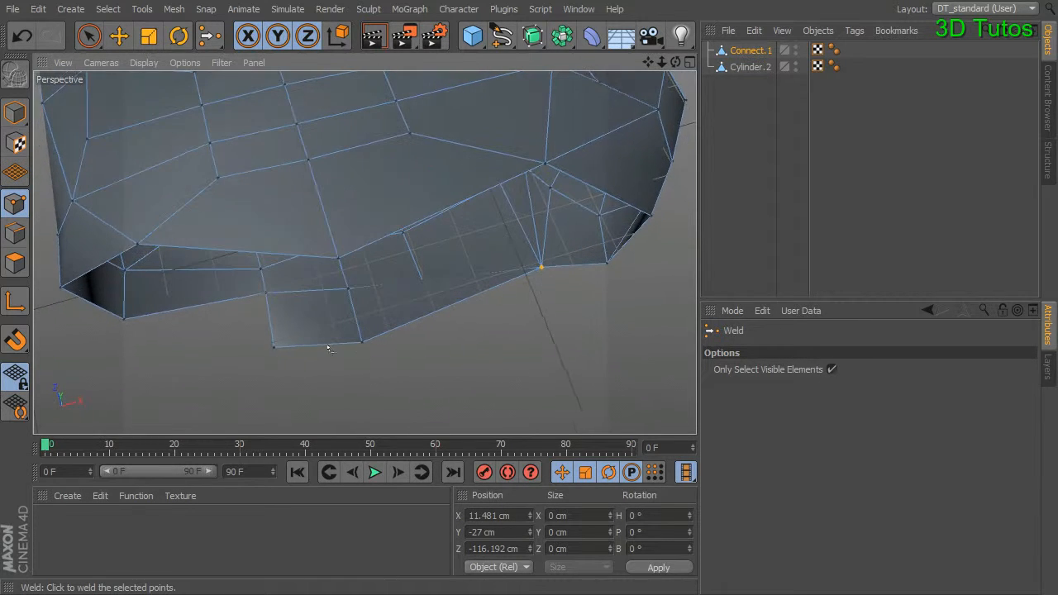
pyautogui.click(85, 38)
pyautogui.click(273, 346)
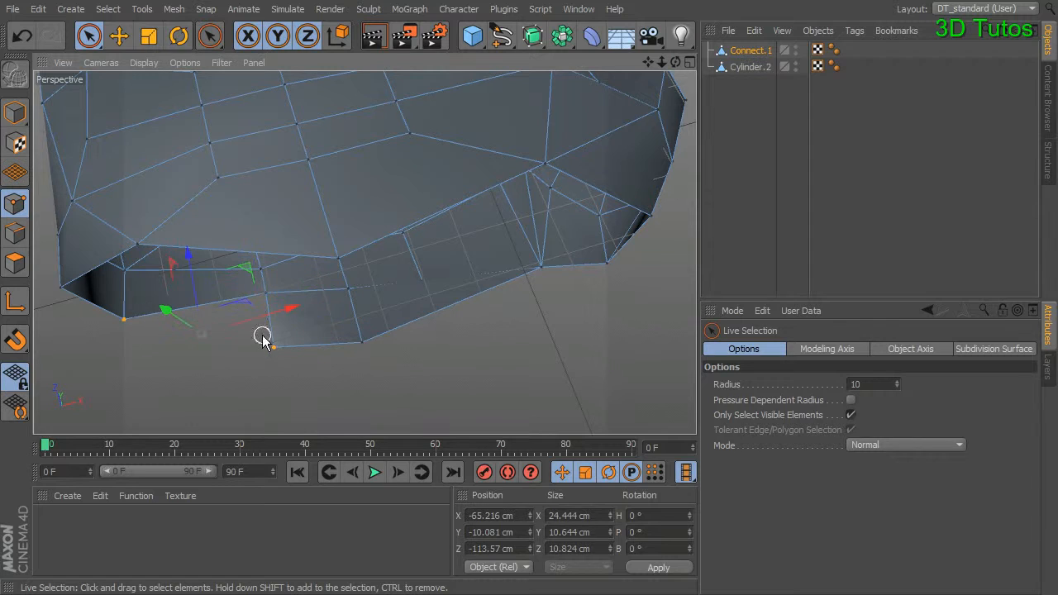
pyautogui.rightClick(572, 333)
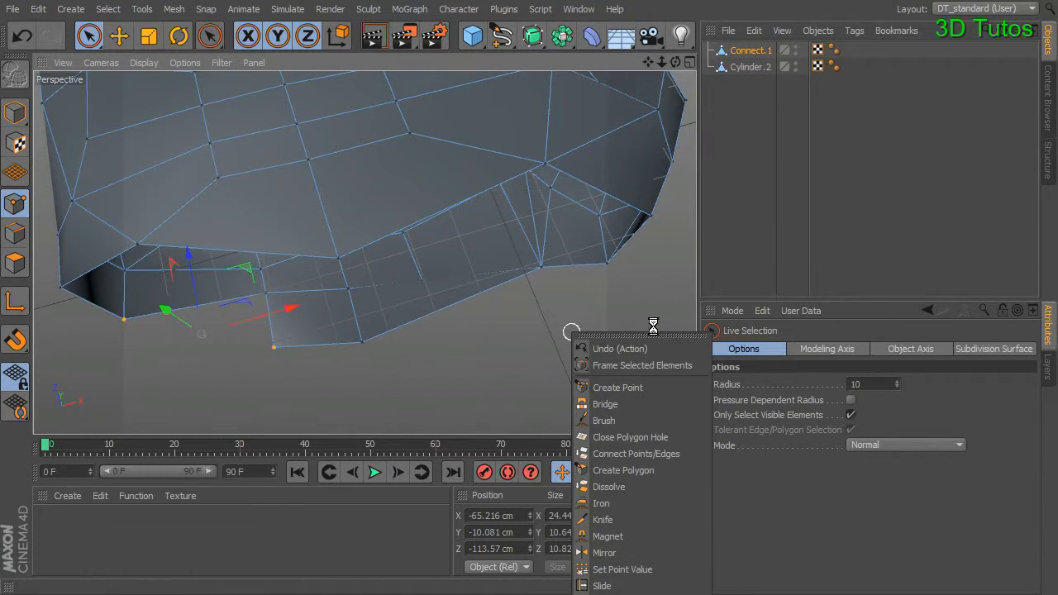
pyautogui.press('Escape')
pyautogui.rightClick(670, 199)
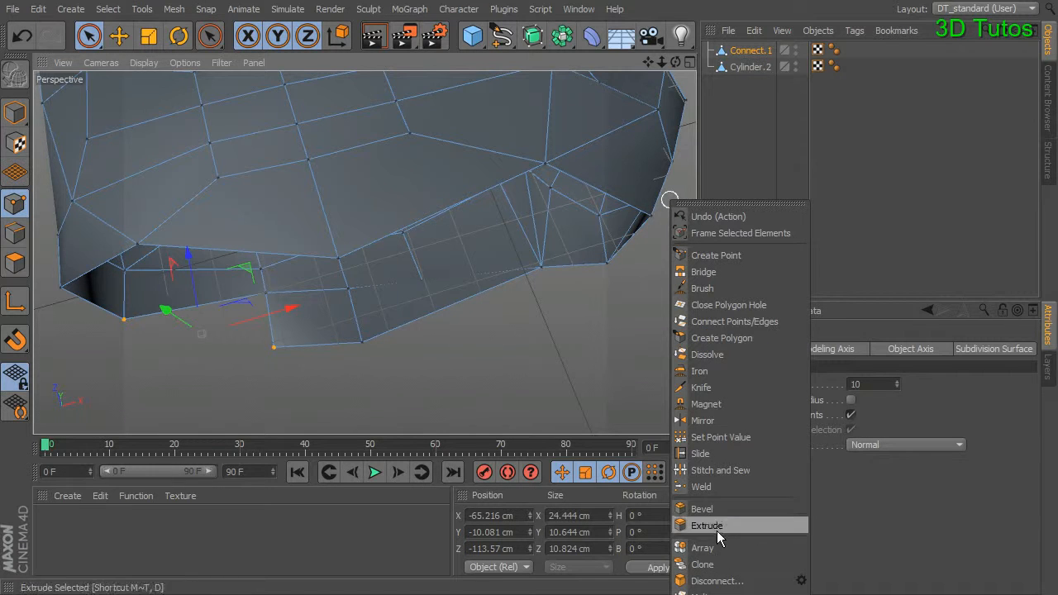
pyautogui.click(721, 488)
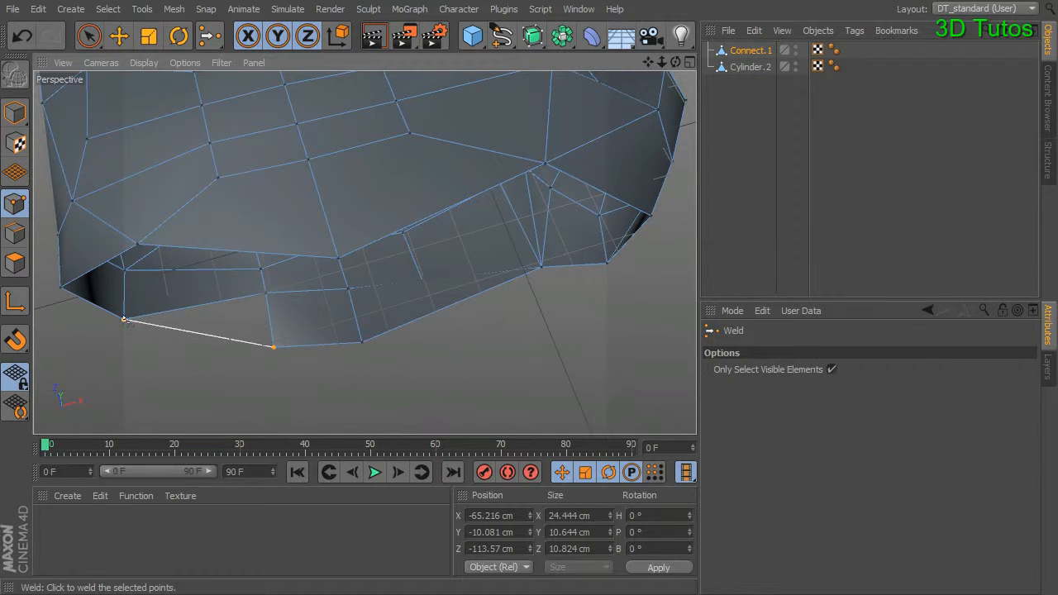
pyautogui.click(124, 320)
pyautogui.keyDown('alt'); pyautogui.moveTo(124, 320); pyautogui.dragTo(261, 285); pyautogui.keyUp('alt')
pyautogui.click(87, 34)
pyautogui.keyDown('alt'); pyautogui.moveTo(289, 123); pyautogui.dragTo(212, 336); pyautogui.keyUp('alt')
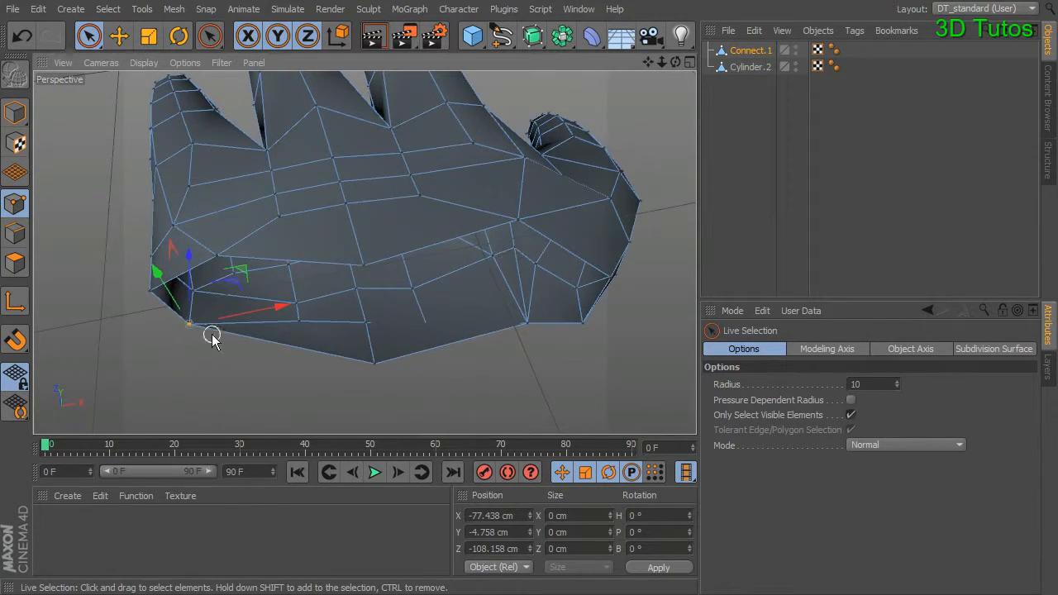
# Shift the lower row's outer-finger-side point pair to about Z -100.7 cm and its middle point to about Z -108.1 cm, toward the fingers
pyautogui.keyDown('alt'); pyautogui.moveTo(486, 335); pyautogui.dragTo(448, 302); pyautogui.keyUp('alt')
pyautogui.keyDown('alt'); pyautogui.moveTo(467, 340); pyautogui.dragTo(405, 169); pyautogui.keyUp('alt')
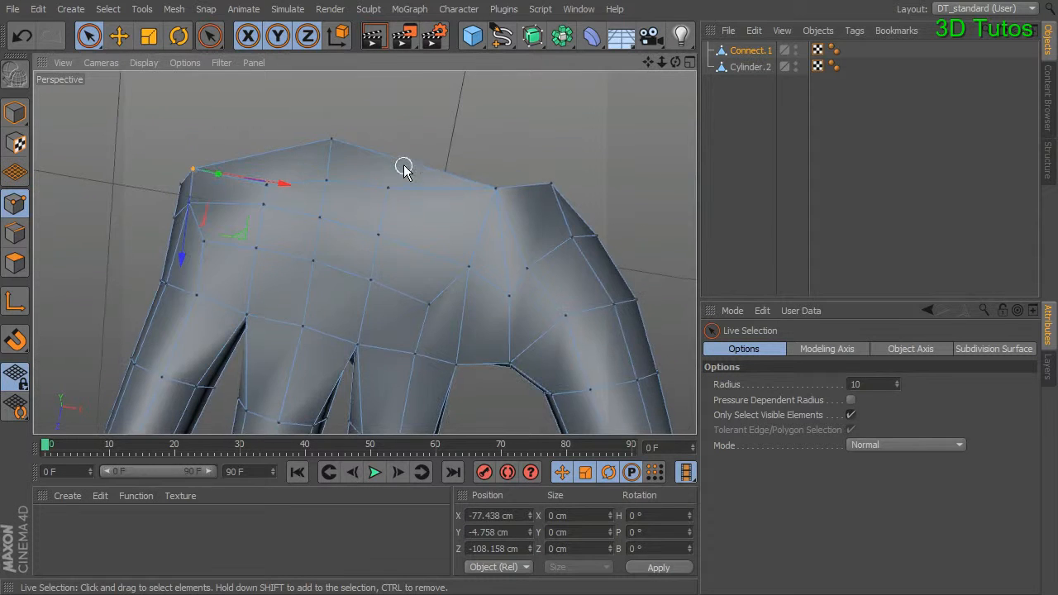
pyautogui.click(388, 191)
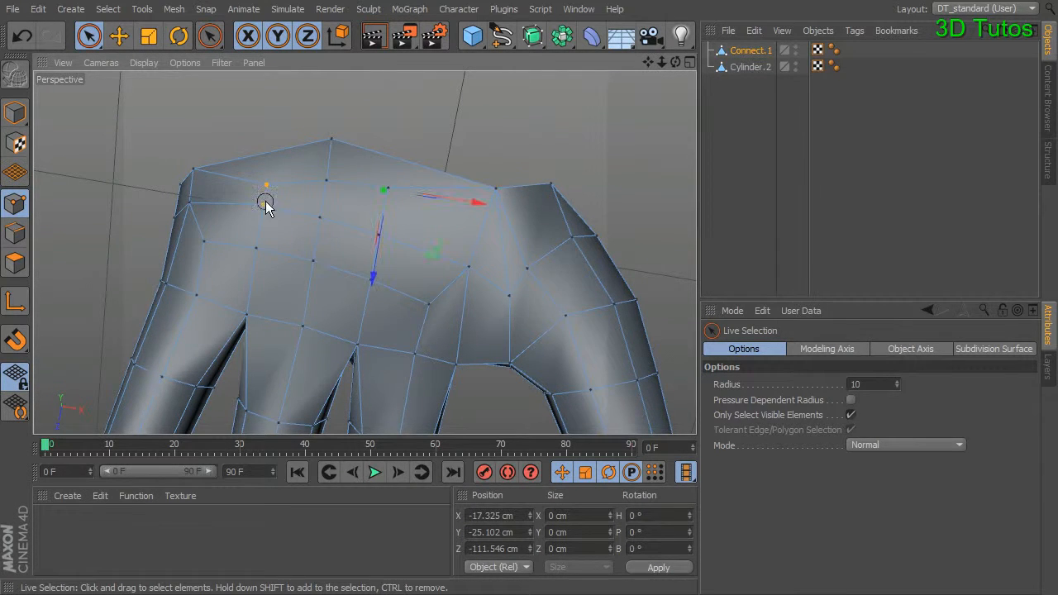
pyautogui.click(266, 201)
pyautogui.moveTo(252, 270); pyautogui.dragTo(252, 288)
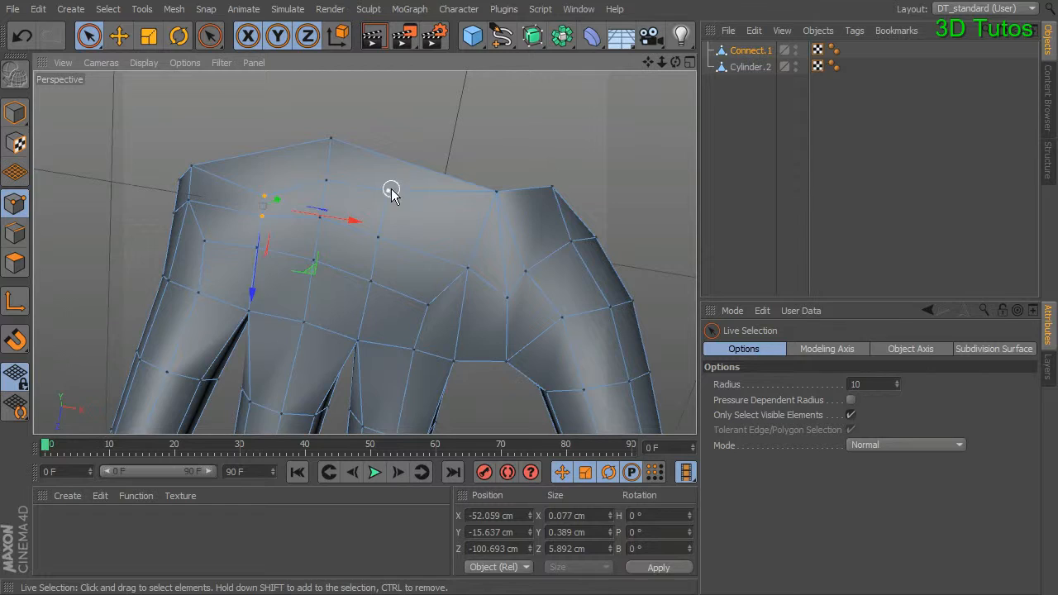
pyautogui.moveTo(373, 289); pyautogui.dragTo(372, 287)
# Loop-select the whole open wrist border, extrude it 4.1 cm and pull it toward the wrist to about Z -126.8 cm
pyautogui.keyDown('alt'); pyautogui.moveTo(423, 196); pyautogui.dragTo(526, 75); pyautogui.keyUp('alt')
pyautogui.keyDown('alt'); pyautogui.moveTo(472, 185); pyautogui.dragTo(313, 157); pyautogui.keyUp('alt')
pyautogui.click(15, 233)
pyautogui.click(108, 9)
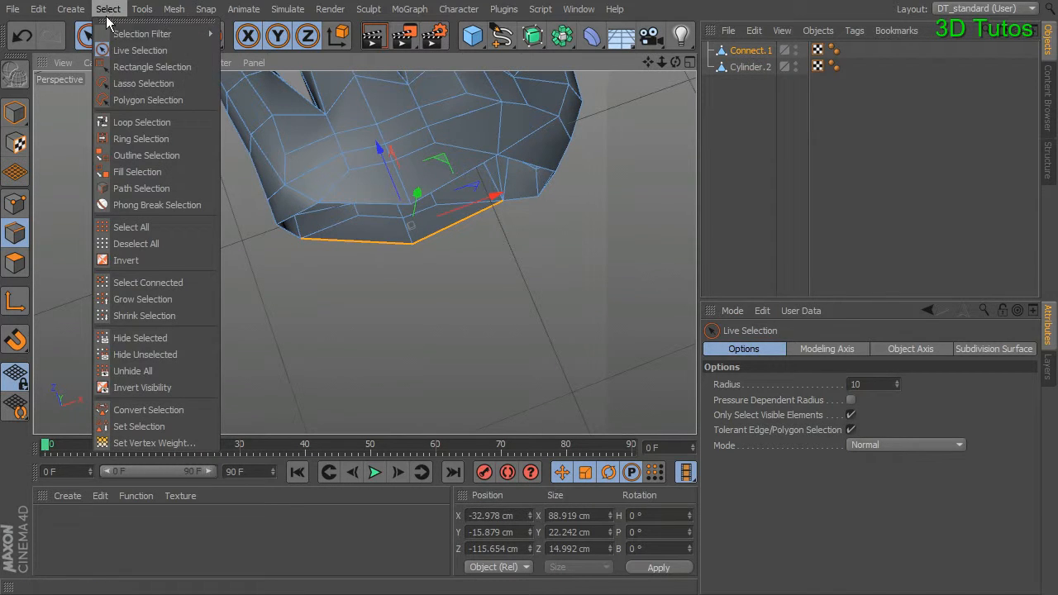
pyautogui.click(140, 118)
pyautogui.rightClick(607, 223)
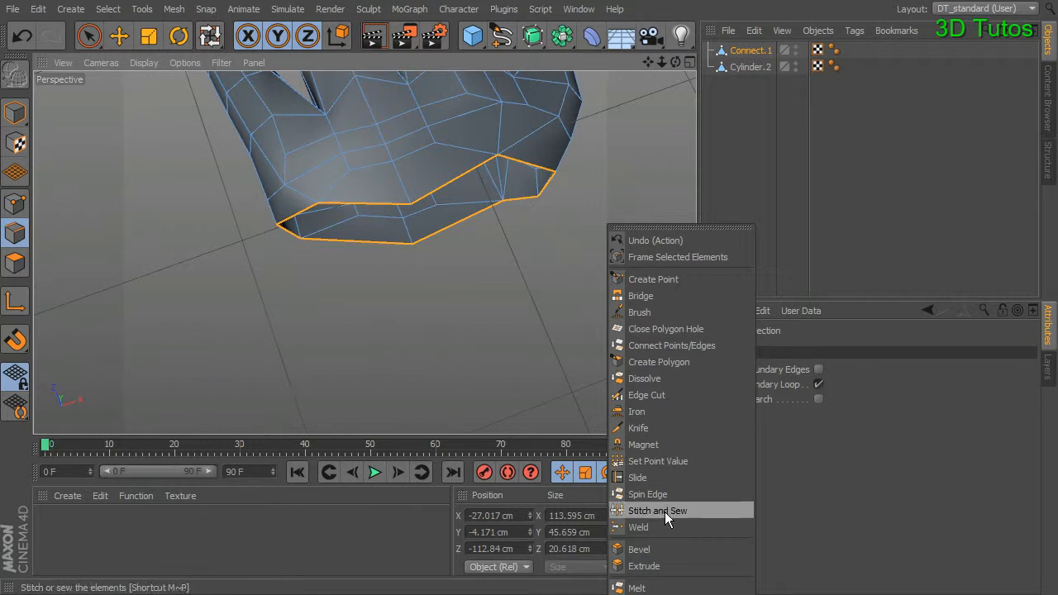
pyautogui.click(666, 567)
pyautogui.moveTo(547, 305); pyautogui.dragTo(402, 177)
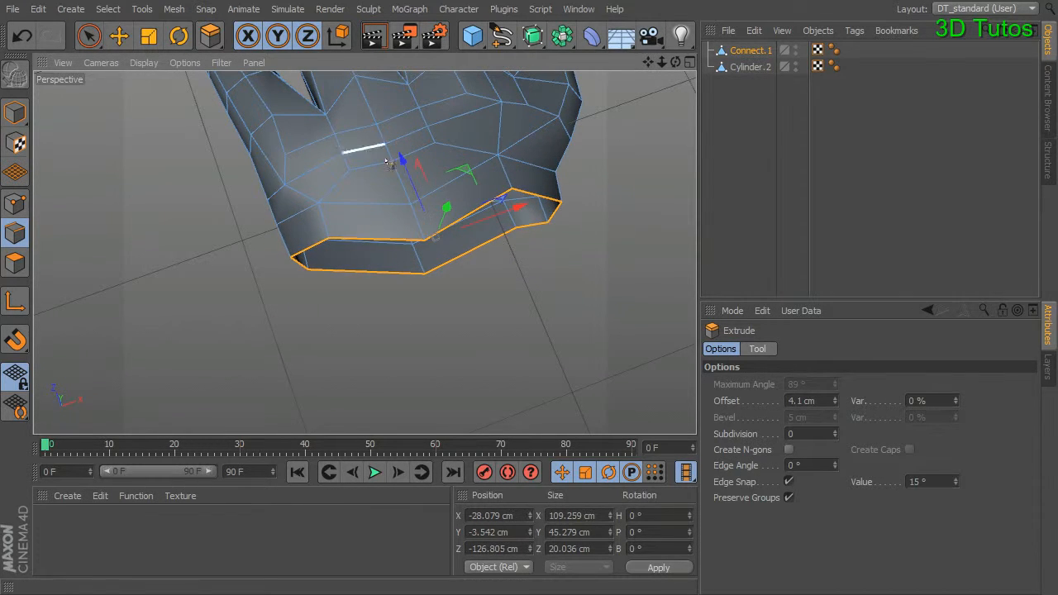
# Scale the extruded wrist border down uniformly to about 90.6 cm wide
pyautogui.click(149, 35)
pyautogui.moveTo(467, 217); pyautogui.dragTo(377, 260)
pyautogui.keyDown('alt'); pyautogui.moveTo(364, 253); pyautogui.dragTo(433, 290); pyautogui.keyUp('alt')
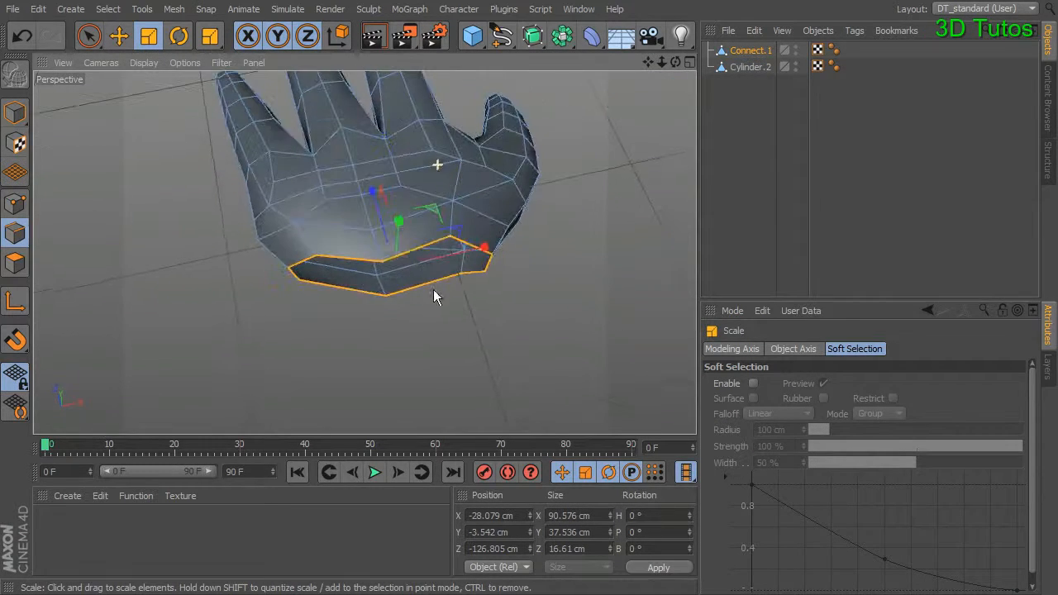
pyautogui.keyDown('alt'); pyautogui.moveTo(416, 250); pyautogui.dragTo(473, 260, button='right'); pyautogui.keyUp('alt')
# Weld the two corner points of the wrist border on the outer finger's side together at their midpoint
pyautogui.click(89, 35)
pyautogui.click(14, 202)
pyautogui.keyDown('alt'); pyautogui.moveTo(357, 322); pyautogui.dragTo(229, 223); pyautogui.keyUp('alt')
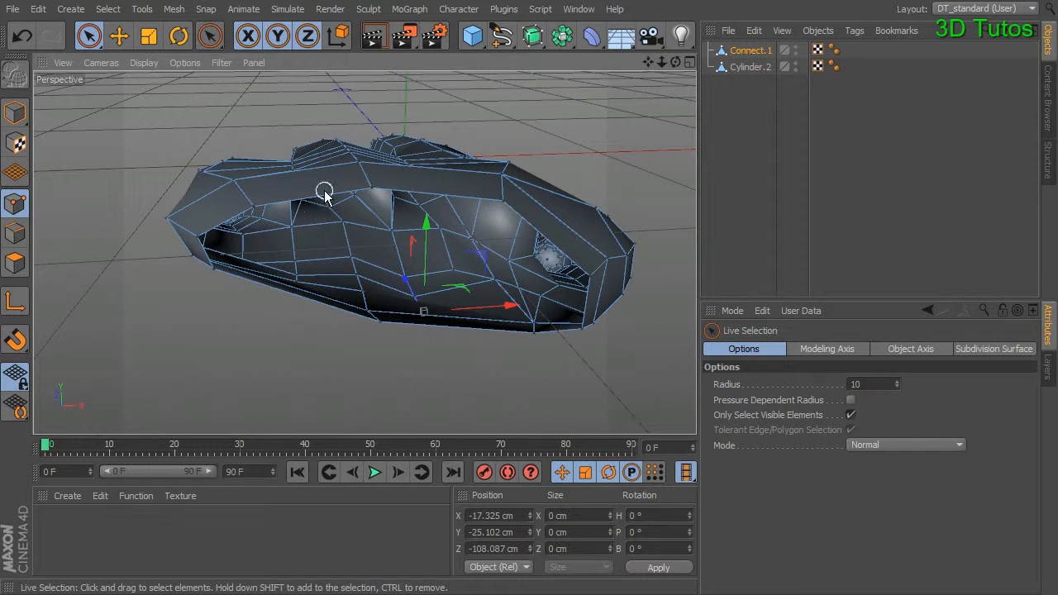
pyautogui.keyDown('alt'); pyautogui.moveTo(577, 323); pyautogui.dragTo(319, 305); pyautogui.keyUp('alt')
pyautogui.keyDown('shift'); pyautogui.click(253, 364); pyautogui.keyUp('shift')
pyautogui.keyDown('alt'); pyautogui.moveTo(314, 397); pyautogui.dragTo(179, 363); pyautogui.keyUp('alt')
pyautogui.rightClick(171, 358)
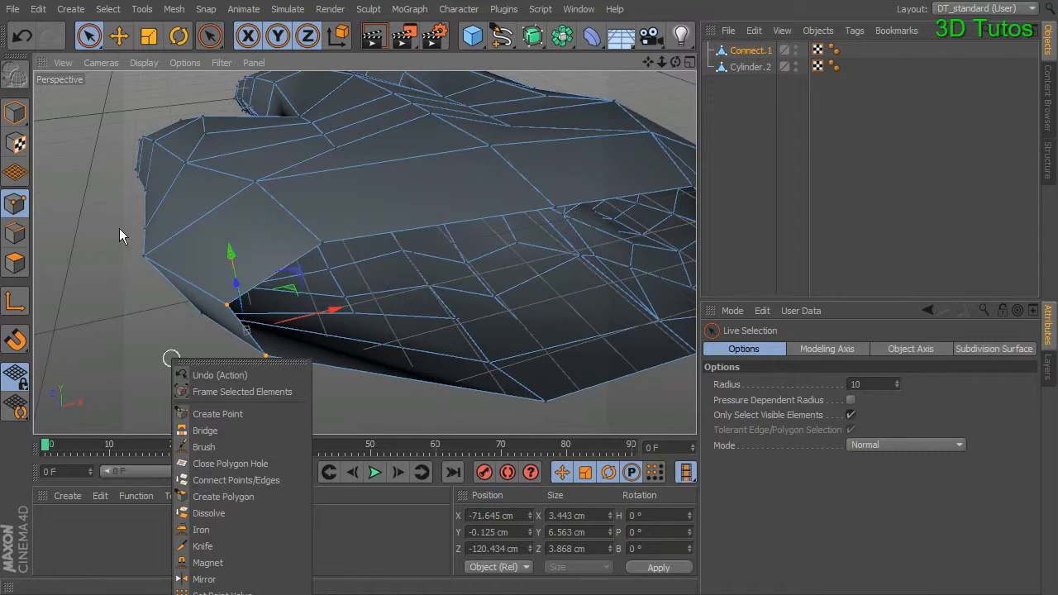
pyautogui.click(207, 594)
pyautogui.click(245, 335)
pyautogui.keyDown('alt'); pyautogui.moveTo(246, 335); pyautogui.dragTo(273, 333); pyautogui.keyUp('alt')
# Reposition the border points toward the outer finger, with the lower point pair centred at about X -46, Y -14.7, Z -129.1 cm
pyautogui.click(89, 44)
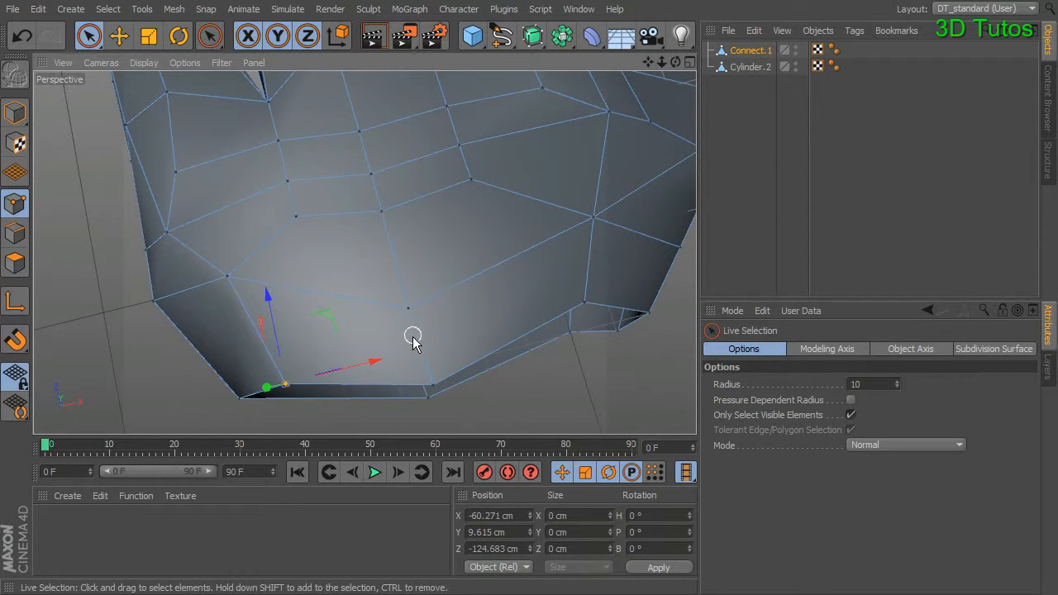
pyautogui.keyDown('alt'); pyautogui.moveTo(413, 336); pyautogui.dragTo(421, 314); pyautogui.keyUp('alt')
pyautogui.click(399, 320)
pyautogui.moveTo(383, 266); pyautogui.dragTo(394, 127)
pyautogui.keyDown('alt'); pyautogui.moveTo(393, 128); pyautogui.dragTo(401, 361); pyautogui.keyUp('alt')
pyautogui.moveTo(458, 389)
pyautogui.keyDown('alt'); pyautogui.mouseDown()
pyautogui.moveTo(452, 425)
pyautogui.moveTo(461, 363)
pyautogui.moveTo(484, 373)
pyautogui.moveTo(446, 378)
pyautogui.mouseUp(); pyautogui.keyUp('alt')
pyautogui.keyDown('alt'); pyautogui.moveTo(576, 383); pyautogui.dragTo(539, 362); pyautogui.keyUp('alt')
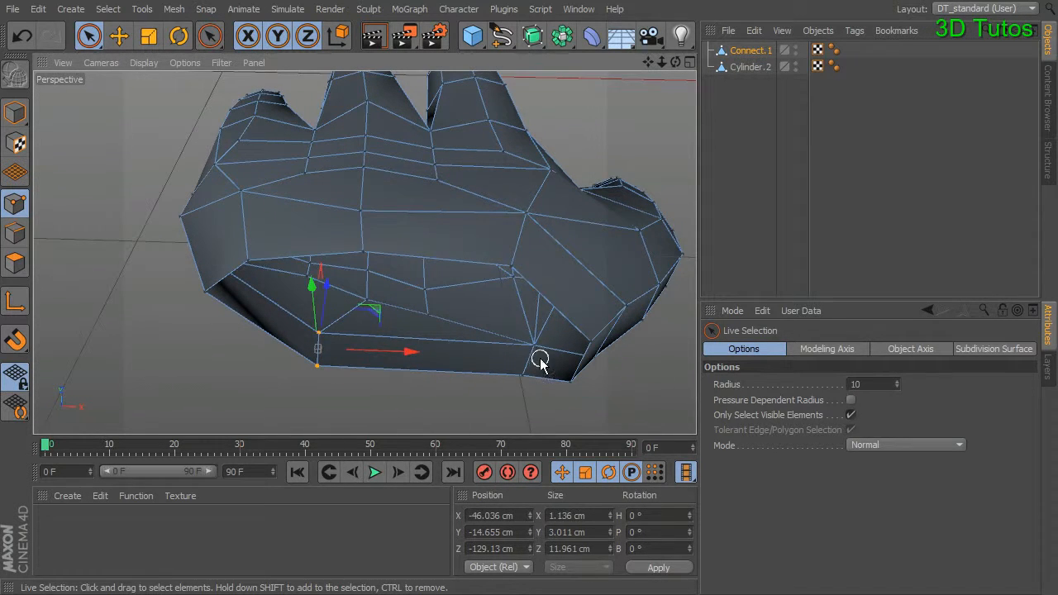
# Reshape the thumb side of the wrist opening by shifting its upper and lower border points along the hand's length
pyautogui.moveTo(620, 361); pyautogui.dragTo(491, 344)
pyautogui.moveTo(473, 294); pyautogui.dragTo(472, 318)
pyautogui.keyDown('alt'); pyautogui.moveTo(552, 328); pyautogui.dragTo(502, 410); pyautogui.keyUp('alt')
pyautogui.keyDown('alt'); pyautogui.moveTo(480, 319); pyautogui.dragTo(471, 294); pyautogui.keyUp('alt')
pyautogui.moveTo(549, 261)
pyautogui.keyDown('alt'); pyautogui.mouseDown()
pyautogui.moveTo(565, 286)
pyautogui.moveTo(563, 276)
pyautogui.mouseUp(); pyautogui.keyUp('alt')
pyautogui.keyDown('alt'); pyautogui.moveTo(563, 276); pyautogui.dragTo(588, 245); pyautogui.keyUp('alt')
pyautogui.moveTo(578, 194); pyautogui.dragTo(573, 192)
pyautogui.keyDown('alt'); pyautogui.moveTo(574, 192); pyautogui.dragTo(529, 344); pyautogui.keyUp('alt')
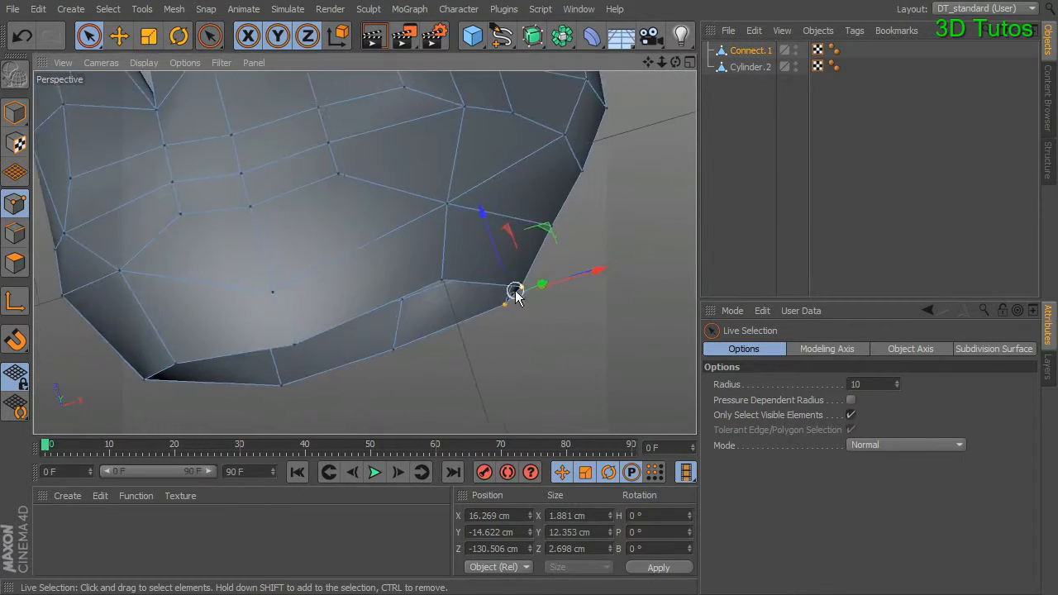
pyautogui.moveTo(485, 214); pyautogui.dragTo(439, 282)
pyautogui.click(430, 231)
pyautogui.moveTo(433, 223); pyautogui.dragTo(439, 163)
# Shift the palm point between the first finger and thumb sideways, away from the thumb, to about X 0.7 cm
pyautogui.keyDown('alt'); pyautogui.moveTo(472, 352); pyautogui.dragTo(508, 181); pyautogui.keyUp('alt')
pyautogui.moveTo(456, 282)
pyautogui.keyDown('alt'); pyautogui.mouseDown()
pyautogui.moveTo(475, 339)
pyautogui.moveTo(456, 289)
pyautogui.mouseUp(); pyautogui.keyUp('alt')
pyautogui.moveTo(534, 276); pyautogui.dragTo(494, 282)
# Dissolve the middle diagonal edge on the palm beside the thumb base
pyautogui.keyDown('alt'); pyautogui.moveTo(494, 282); pyautogui.dragTo(451, 232); pyautogui.keyUp('alt')
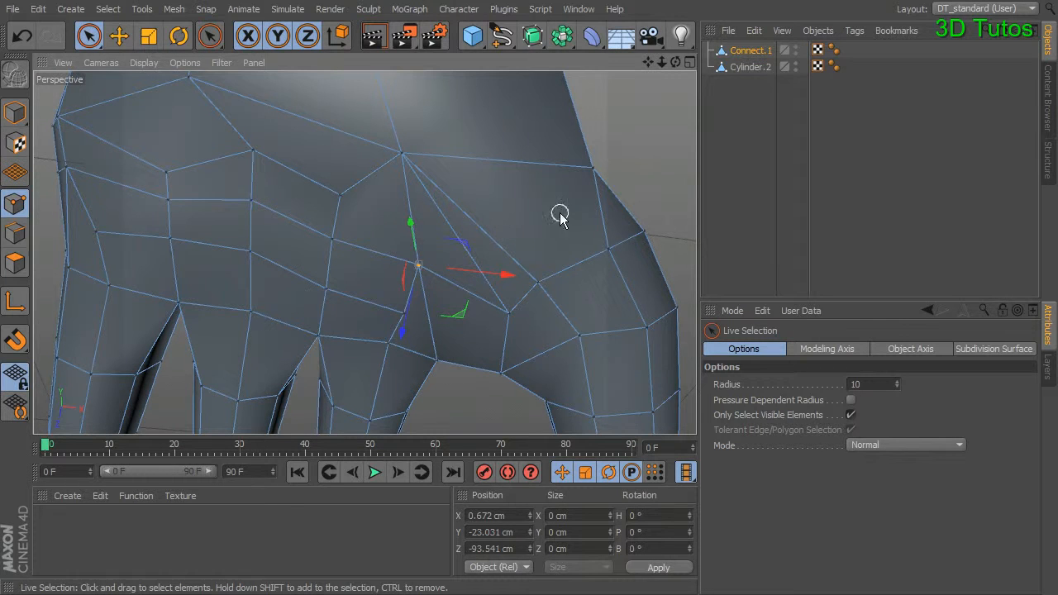
pyautogui.click(15, 233)
pyautogui.click(463, 246)
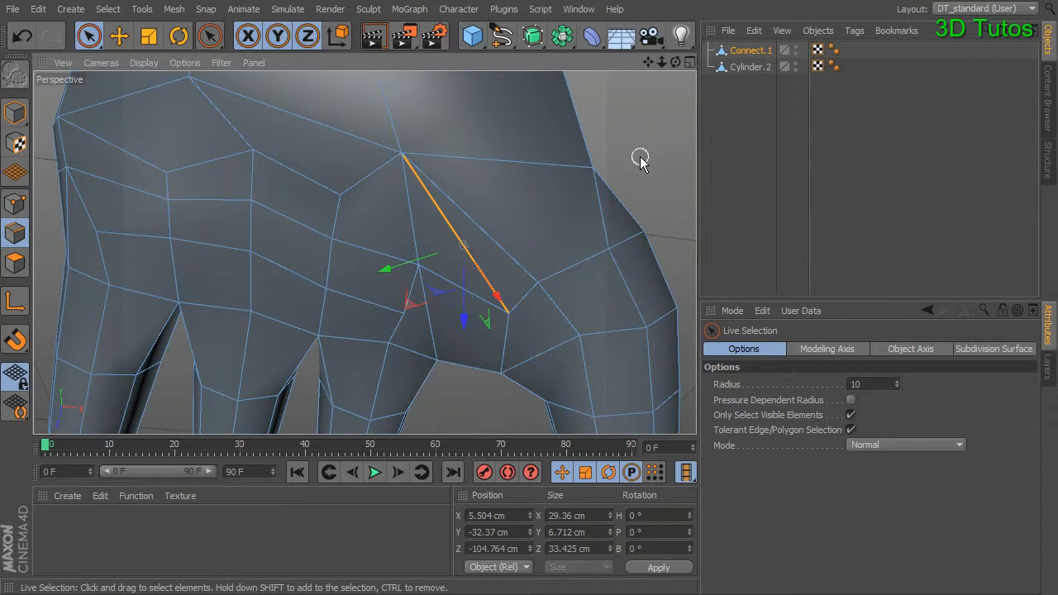
pyautogui.rightClick(641, 158)
pyautogui.click(686, 305)
# Activate the Brush tool in point mode with 31% strength and a radius of 13.633 cm
pyautogui.keyDown('alt'); pyautogui.moveTo(558, 234); pyautogui.dragTo(496, 228, button='right'); pyautogui.keyUp('alt')
pyautogui.keyDown('alt'); pyautogui.moveTo(486, 226); pyautogui.dragTo(463, 244); pyautogui.keyUp('alt')
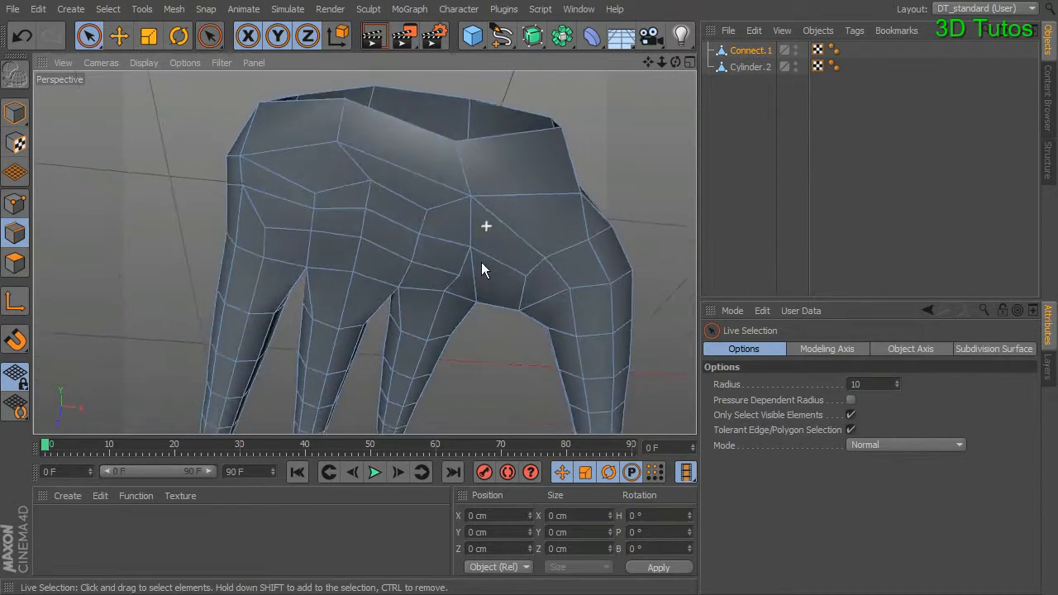
pyautogui.click(19, 206)
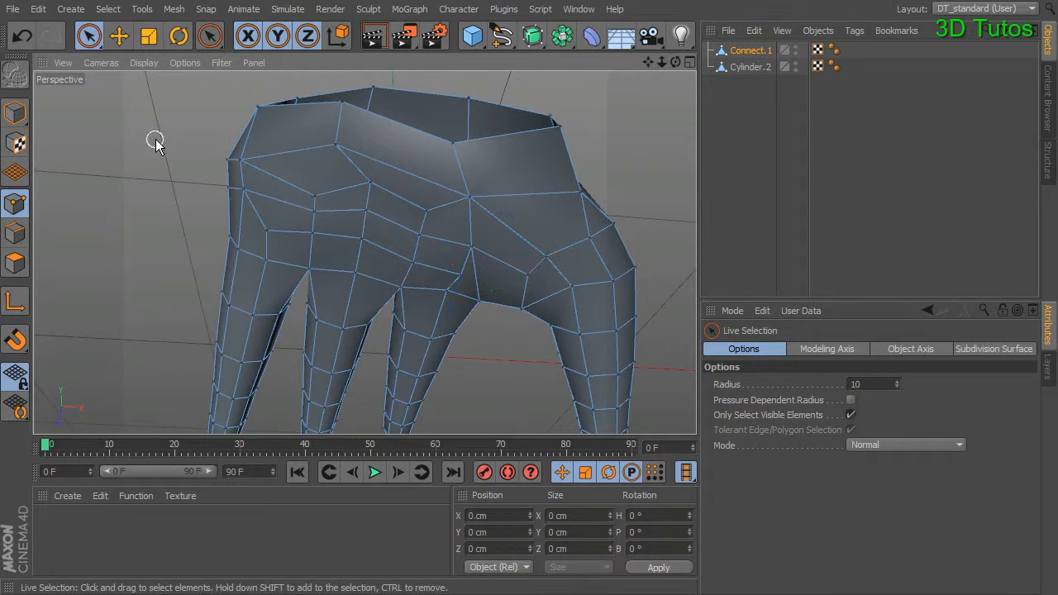
pyautogui.click(172, 10)
pyautogui.moveTo(201, 69)
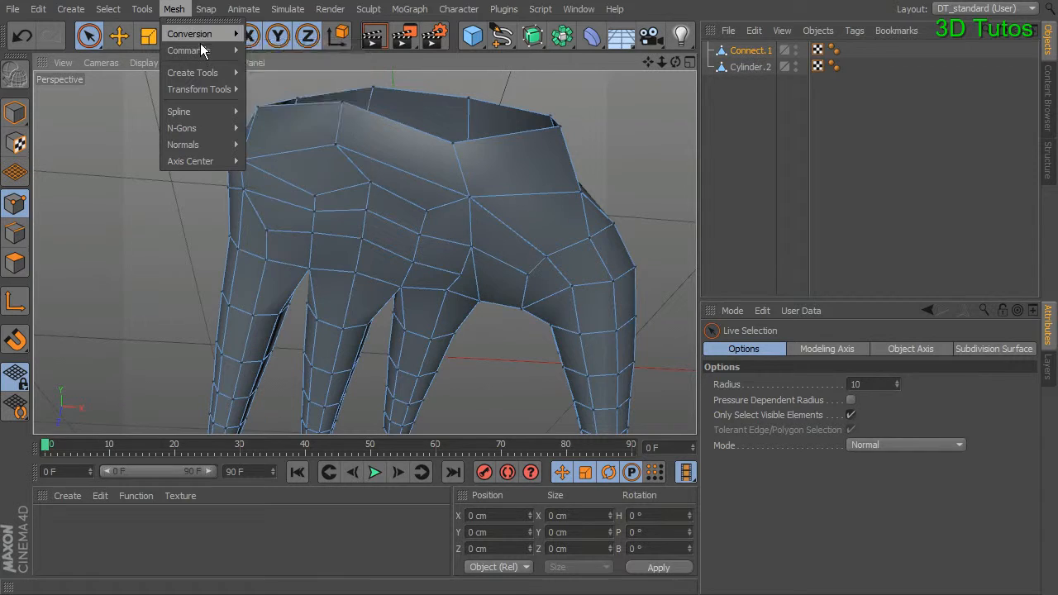
pyautogui.moveTo(200, 33)
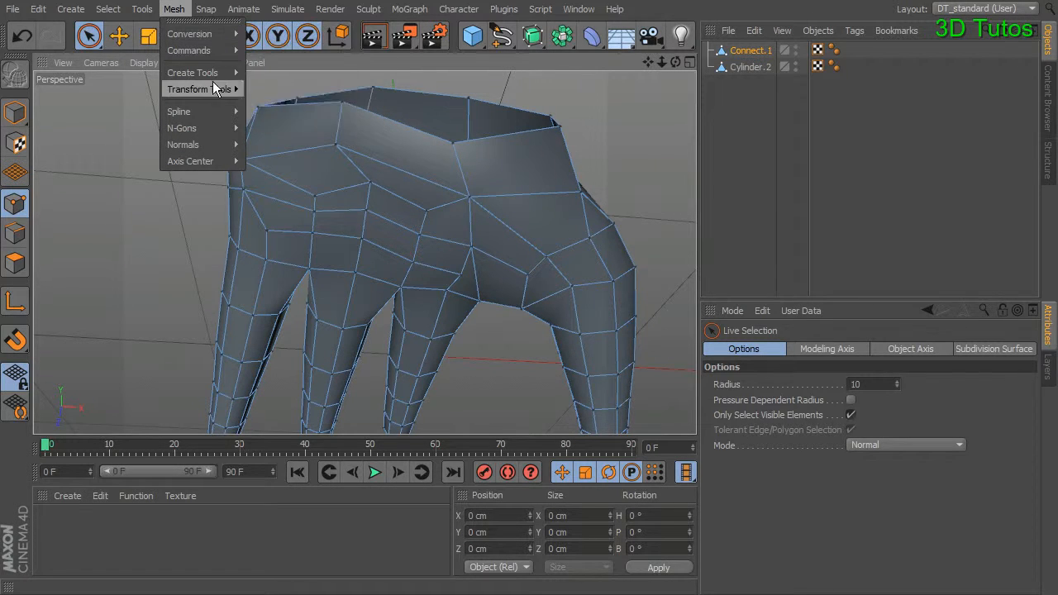
pyautogui.moveTo(214, 88)
pyautogui.click(260, 93)
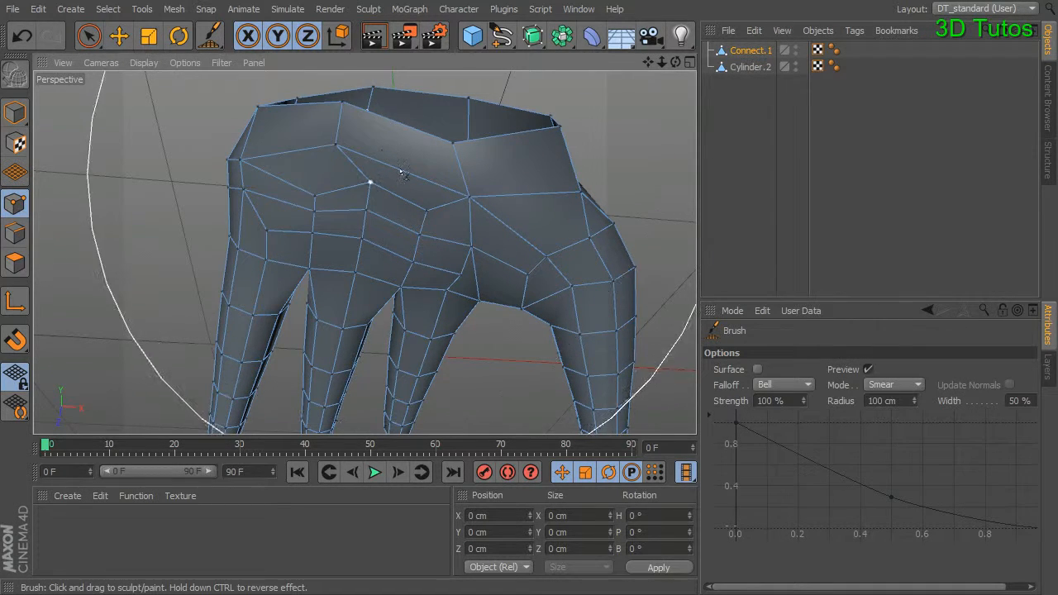
pyautogui.moveTo(420, 213)
pyautogui.mouseDown(button='middle')
pyautogui.moveTo(426, 224)
pyautogui.moveTo(397, 278)
pyautogui.moveTo(406, 298)
pyautogui.moveTo(234, 286)
pyautogui.moveTo(171, 302)
pyautogui.mouseUp(button='middle')
pyautogui.moveTo(364, 330)
pyautogui.keyDown('alt'); pyautogui.mouseDown()
pyautogui.moveTo(389, 323)
pyautogui.moveTo(418, 216)
pyautogui.mouseUp(); pyautogui.keyUp('alt')
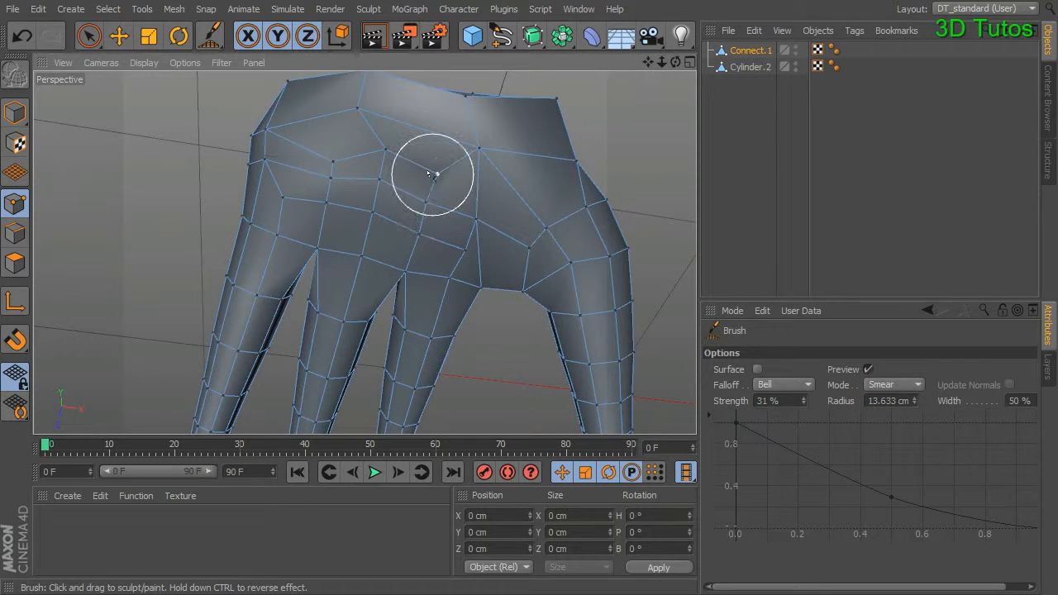
# Set the brush mode to Smooth and even out the points across the palm and back of the hand
pyautogui.click(901, 385)
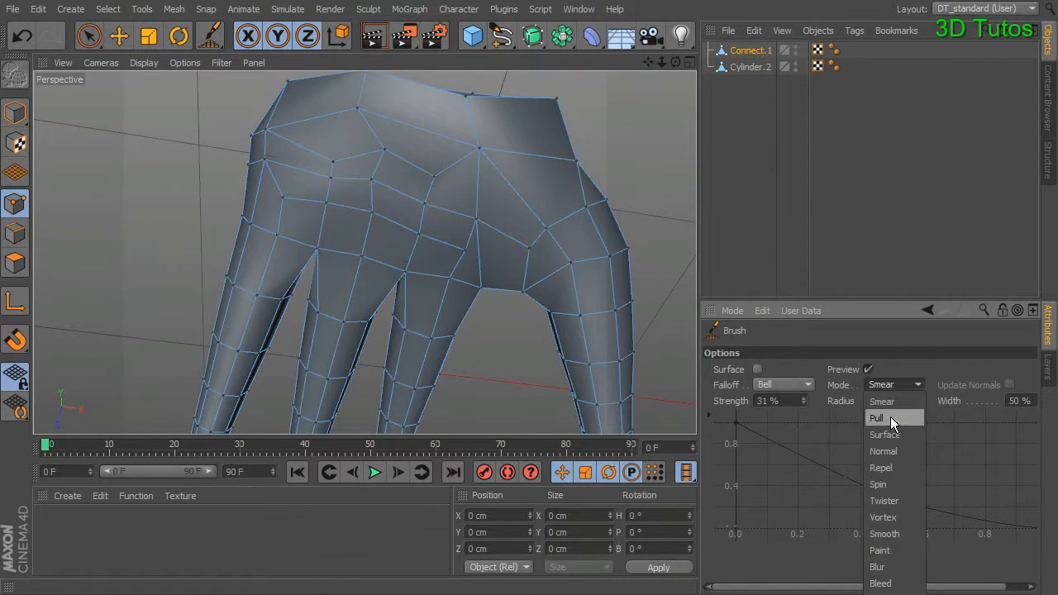
pyautogui.click(896, 533)
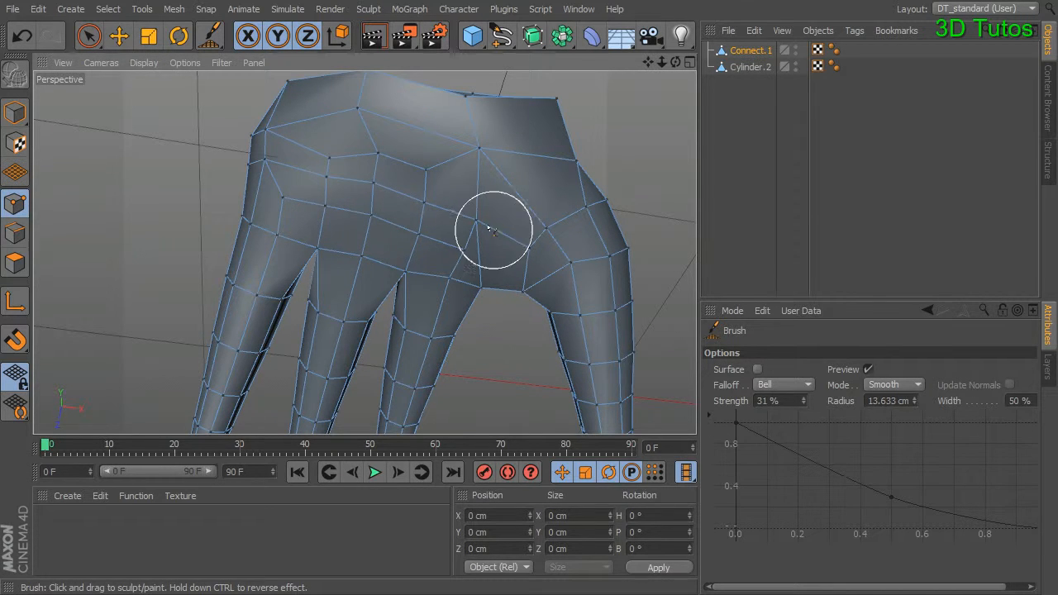
pyautogui.moveTo(385, 218)
pyautogui.mouseDown()
pyautogui.moveTo(286, 207)
pyautogui.moveTo(442, 179)
pyautogui.moveTo(516, 204)
pyautogui.moveTo(484, 106)
pyautogui.moveTo(536, 255)
pyautogui.moveTo(525, 180)
pyautogui.moveTo(479, 327)
pyautogui.moveTo(367, 251)
pyautogui.moveTo(428, 277)
pyautogui.moveTo(392, 206)
pyautogui.mouseUp()
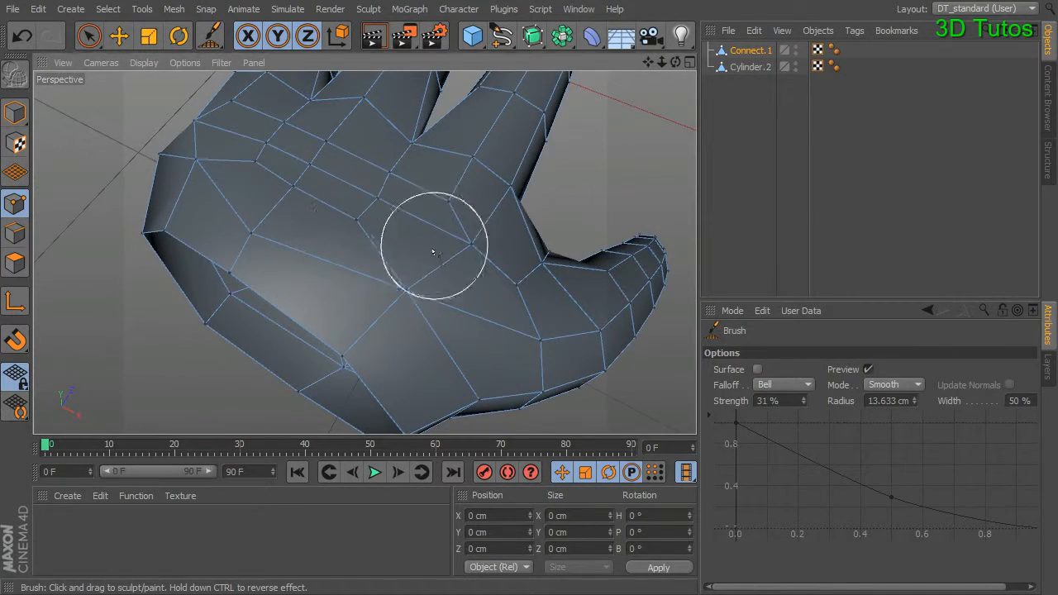
pyautogui.moveTo(231, 157)
pyautogui.keyDown('alt'); pyautogui.mouseDown()
pyautogui.moveTo(268, 171)
pyautogui.moveTo(295, 237)
pyautogui.moveTo(425, 270)
pyautogui.moveTo(252, 160)
pyautogui.mouseUp(); pyautogui.keyUp('alt')
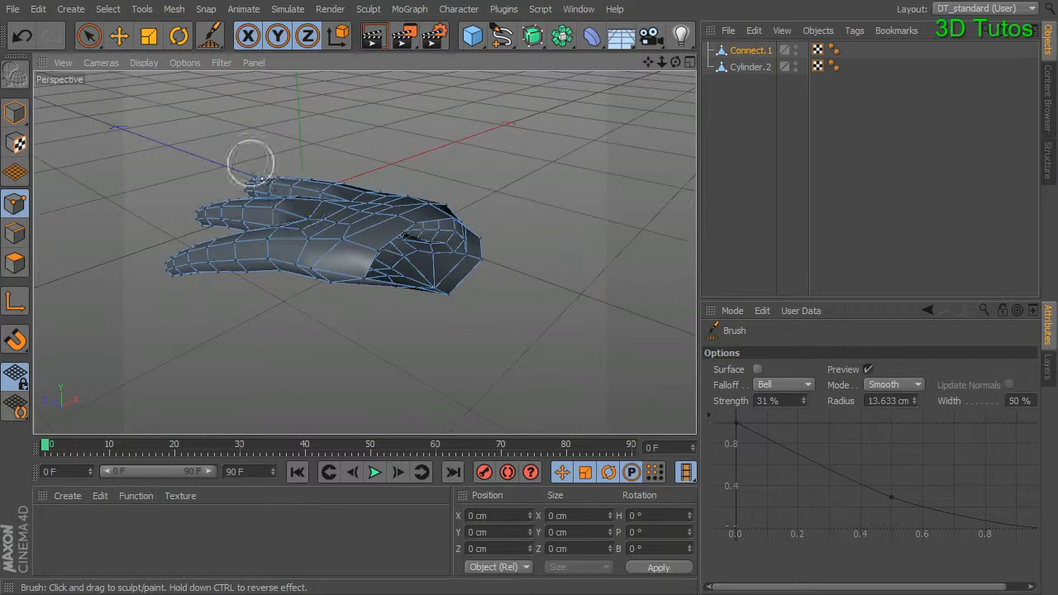
pyautogui.click(88, 37)
pyautogui.keyDown('alt'); pyautogui.moveTo(347, 190); pyautogui.dragTo(531, 246); pyautogui.keyUp('alt')
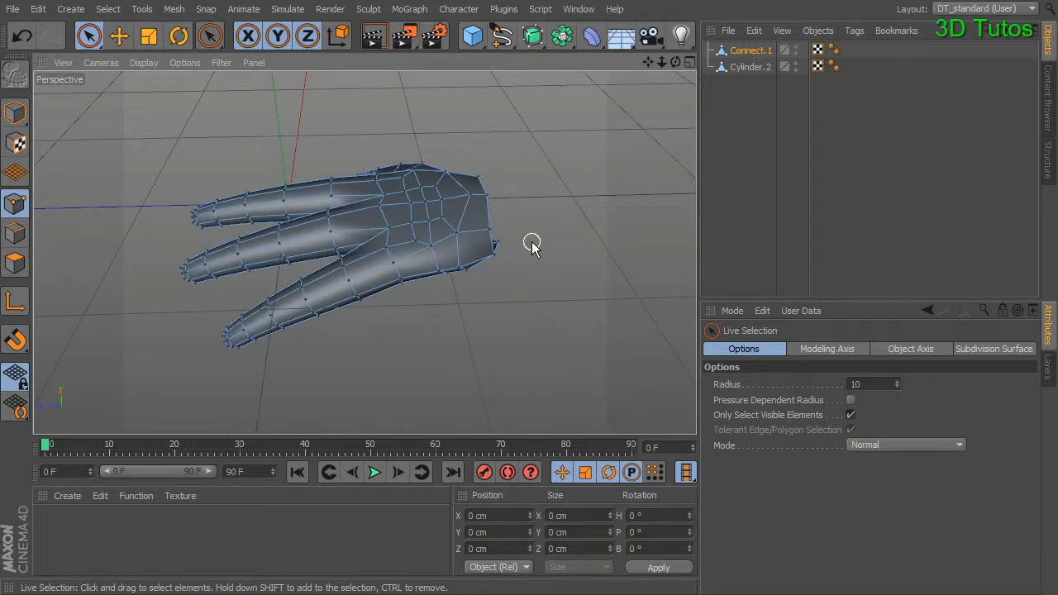